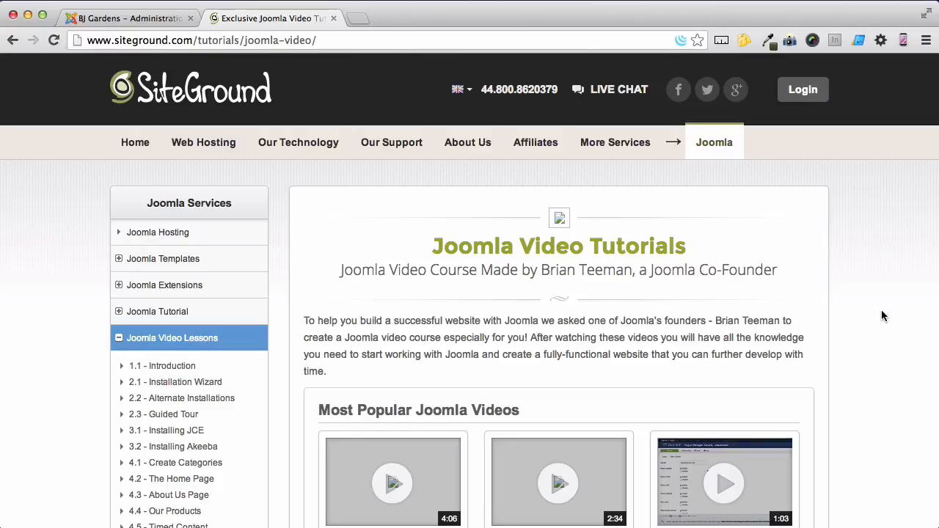
scroll(882, 316, "down", 10)
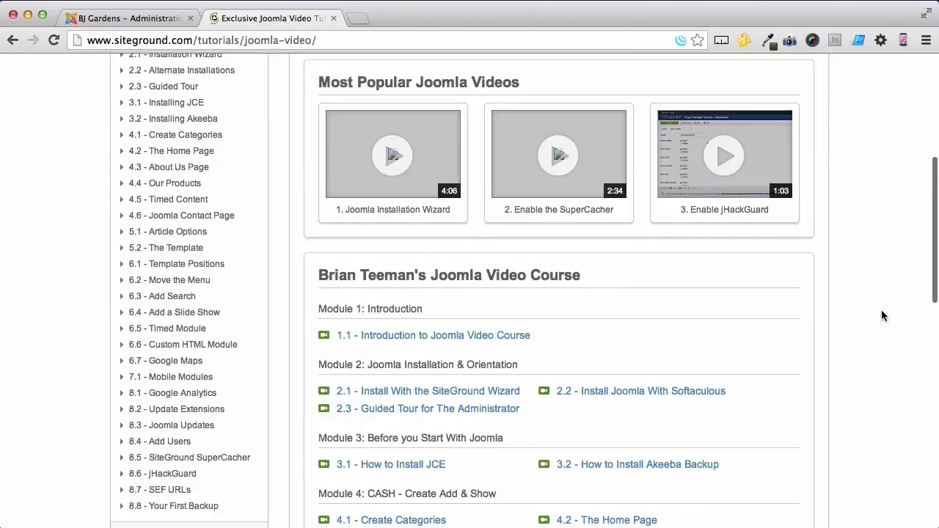
scroll(882, 316, "down", 1)
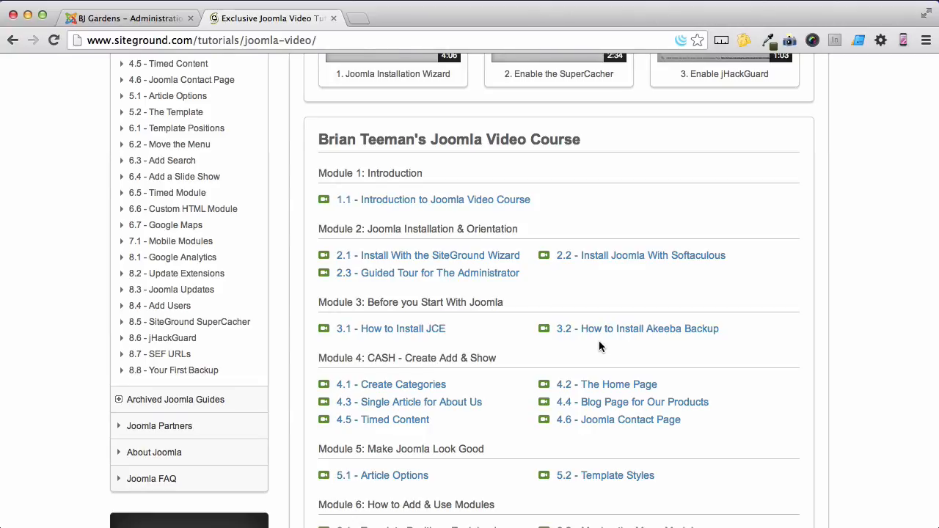
Open the Joomla! Extensions Directory at extensions.joomla.org
left_click(338, 41)
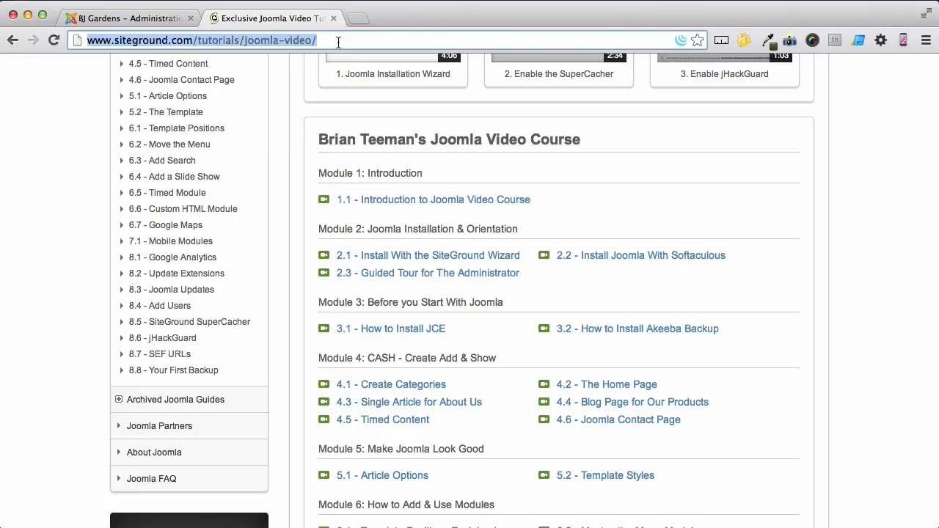
type("extensions")
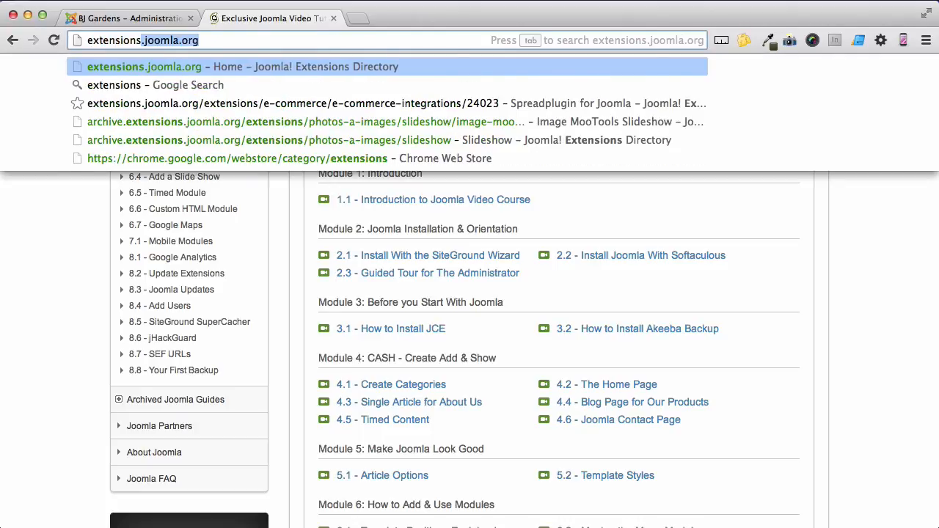
key("Return")
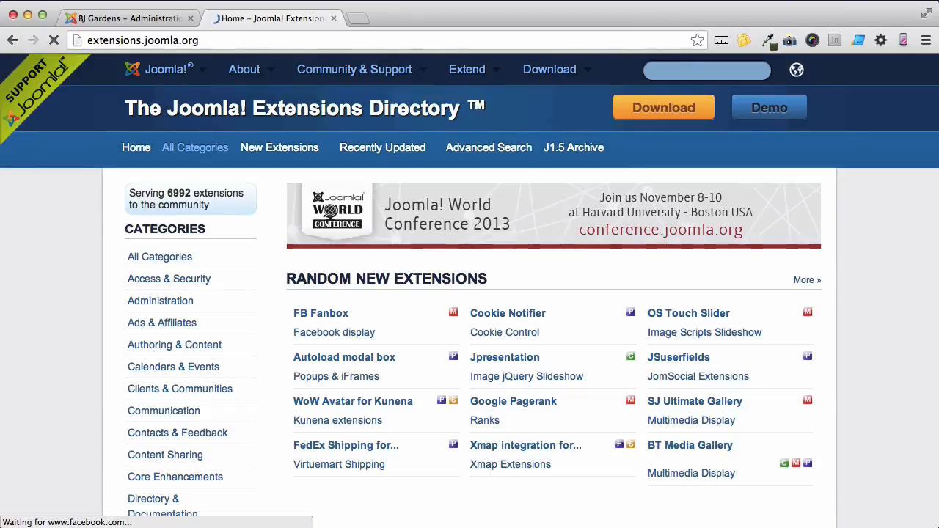
Search the extensions directory for "simple image gallery" and open the Simple Image Gallery listing
left_click(659, 70)
type("simple")
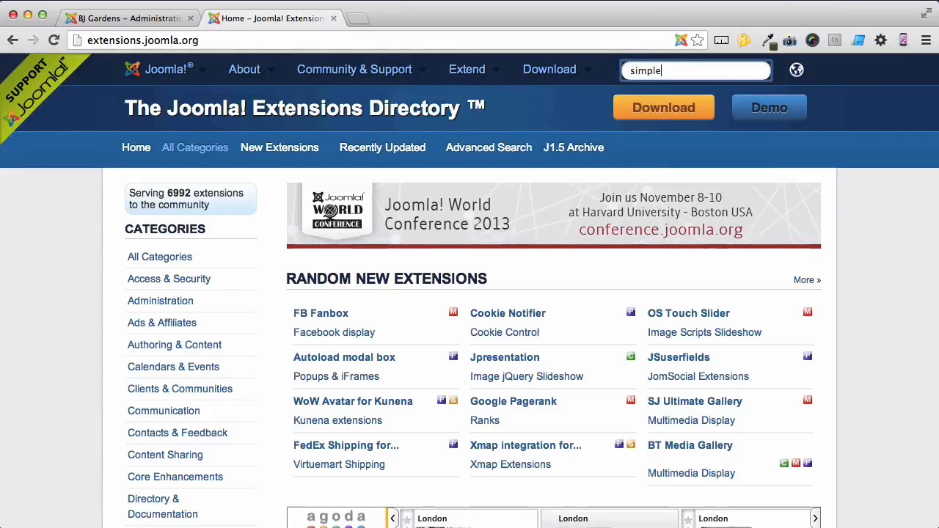
type(" image gallery")
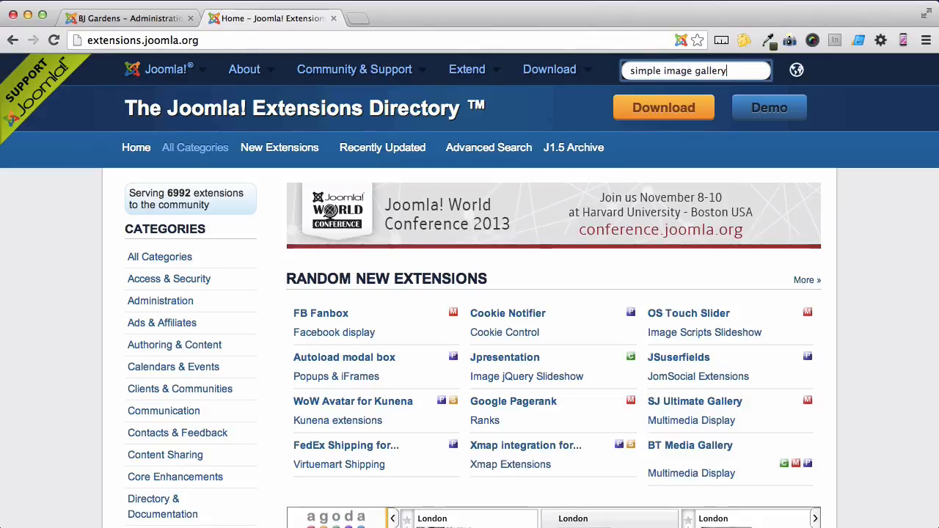
key("Return")
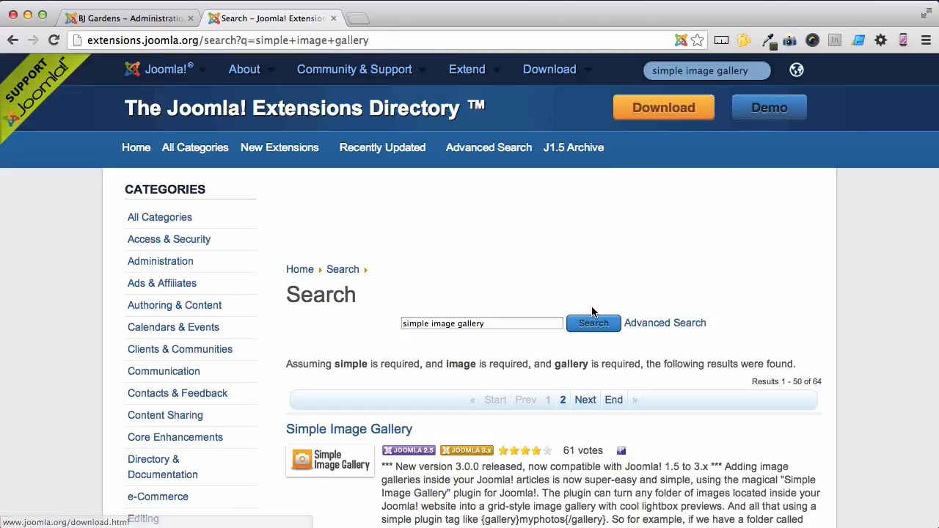
scroll(440, 337, "down", 5)
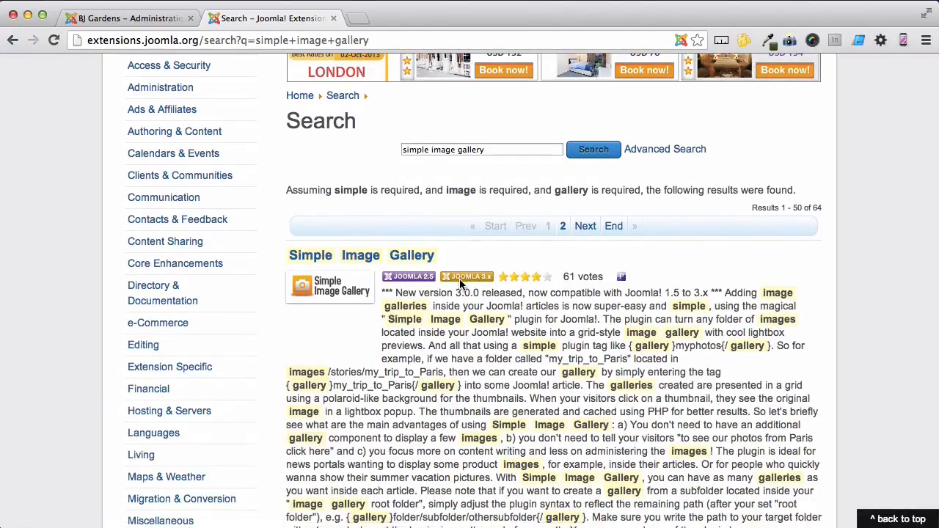
left_click(422, 264)
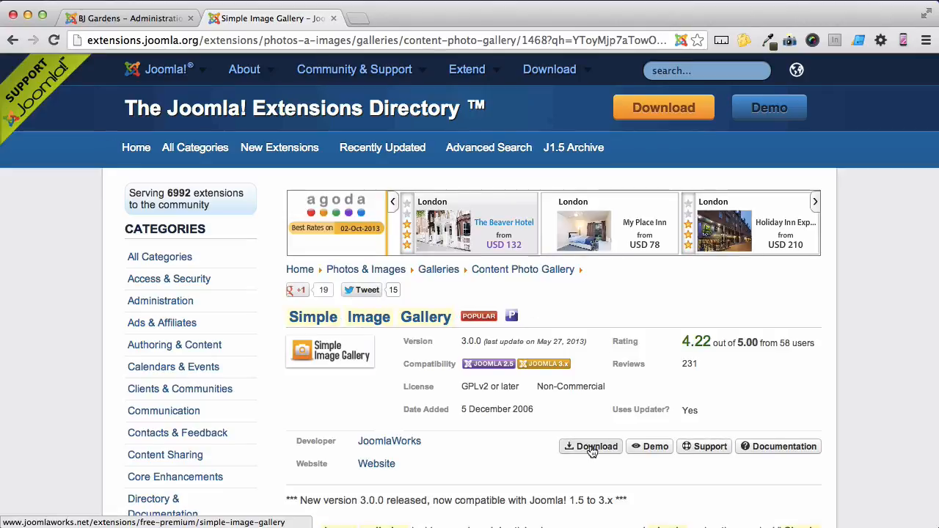
Download Simple Image Gallery v3.0.0 for Joomla! 3.x from JoomlaWorks and save plg_jw_sig-v3.0_j1.5-3.x.zip to the Desktop
left_click(591, 447)
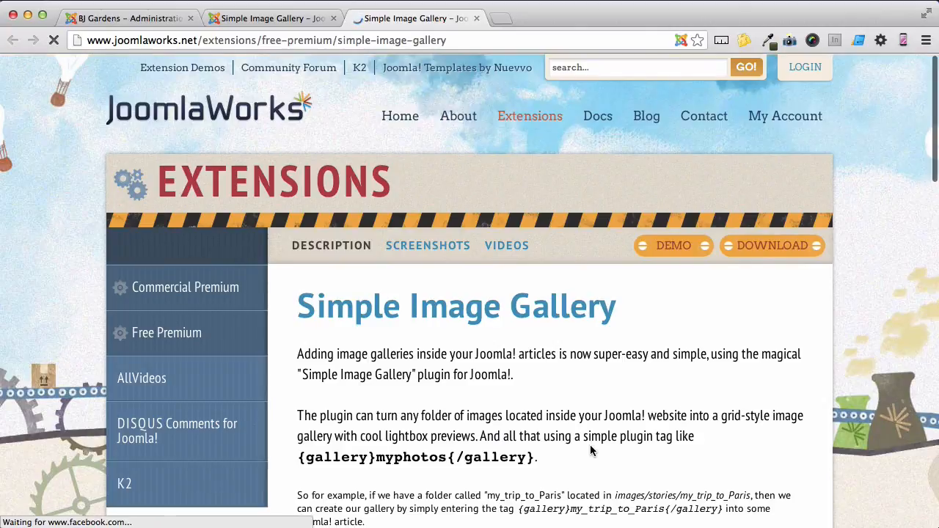
scroll(592, 450, "down", 1)
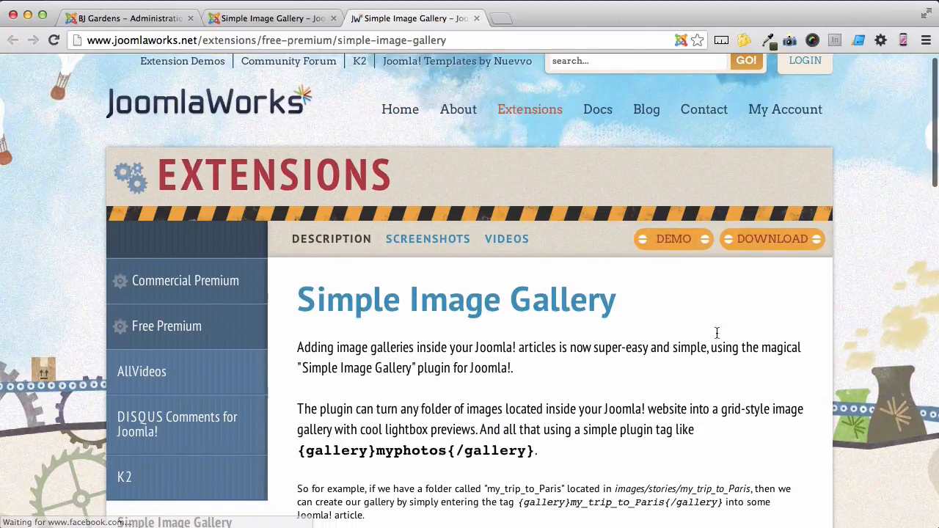
left_click(792, 247)
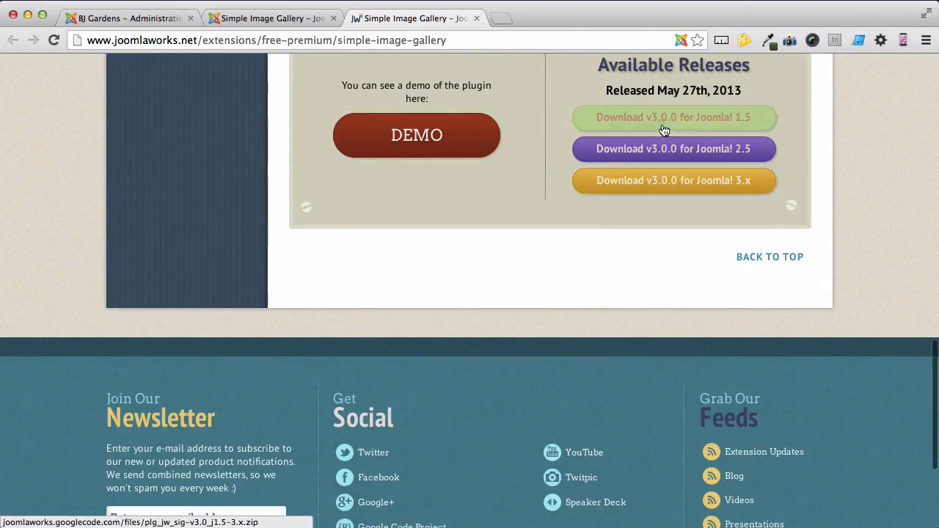
left_click(663, 190)
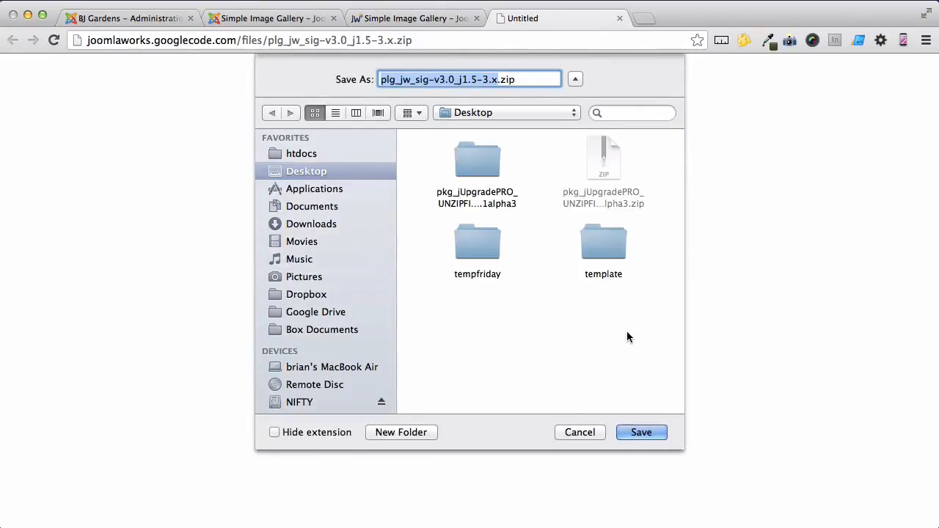
left_click(641, 432)
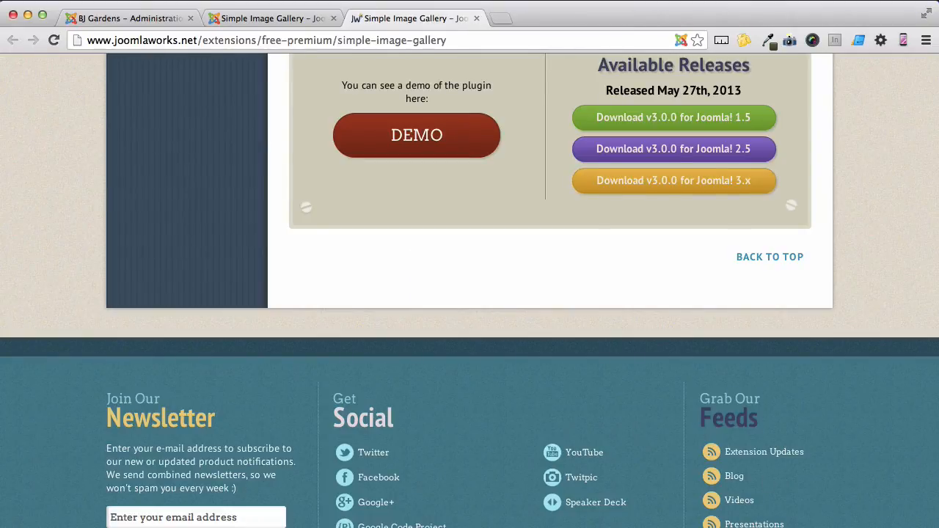
Upload and install the package plg_jw_sig-v3.0_j1.5-3.x.zip from the Desktop in the BJ Gardens administration's Extension Manager
left_click(162, 22)
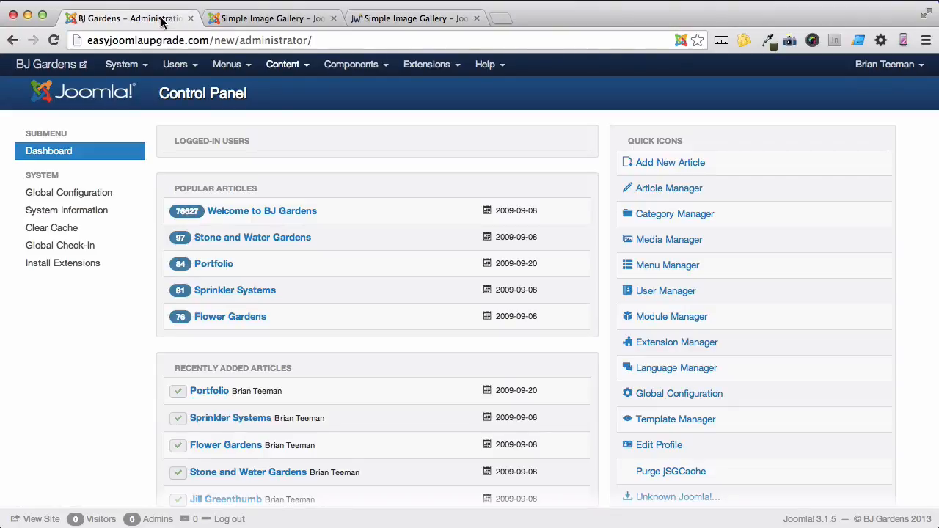
left_click(414, 67)
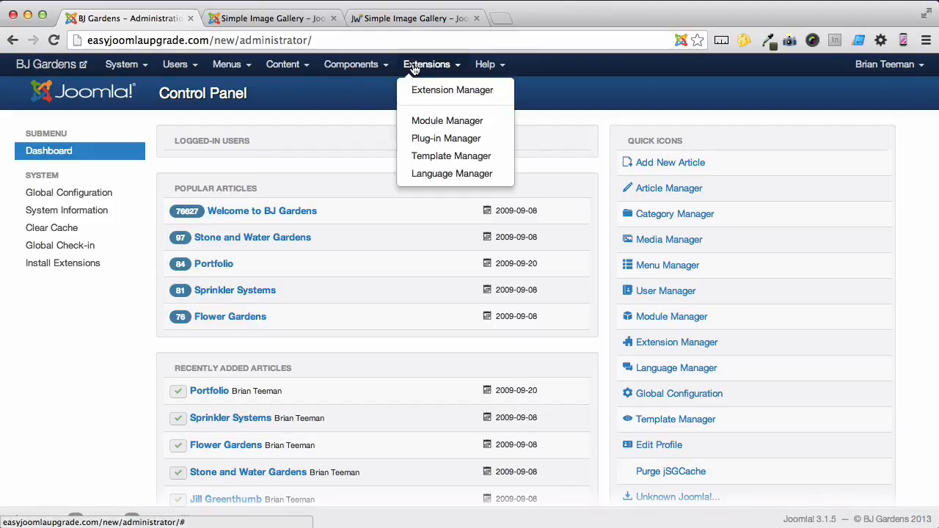
left_click(418, 90)
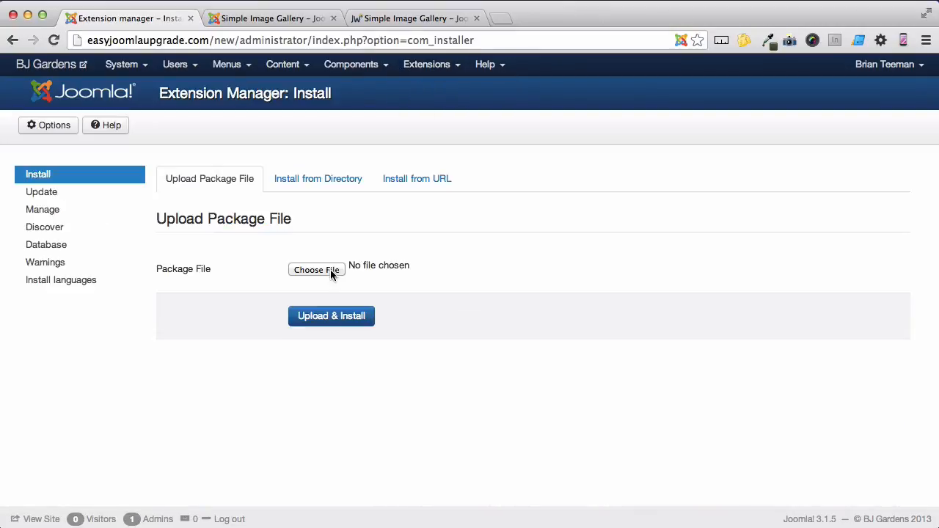
left_click(317, 270)
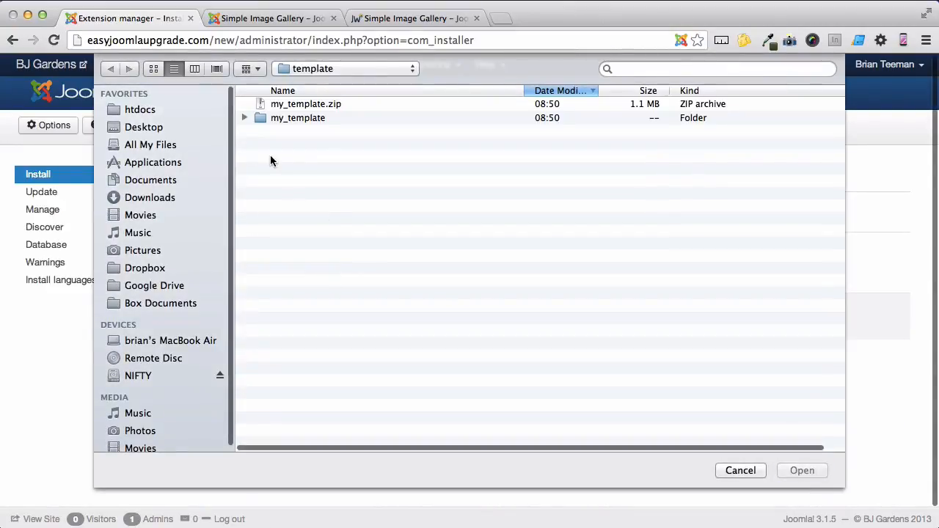
left_click(174, 128)
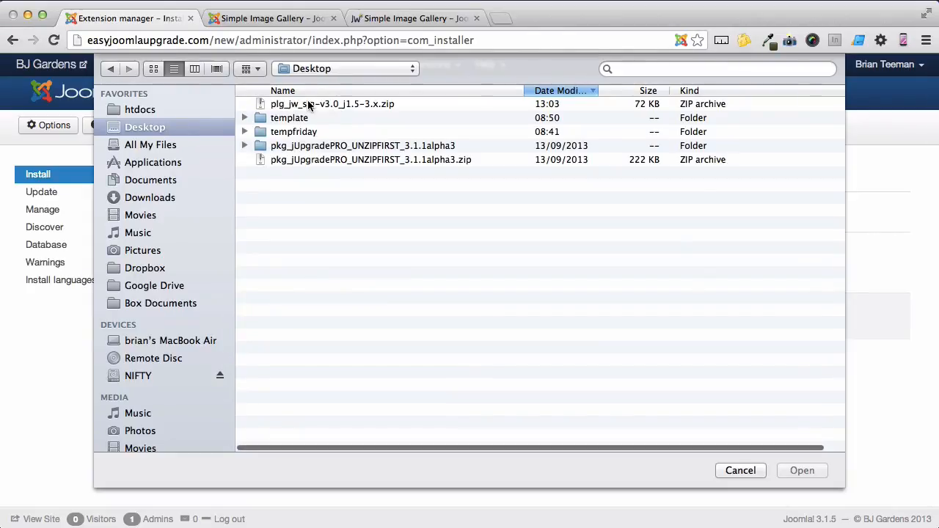
left_click(309, 105)
left_click(795, 472)
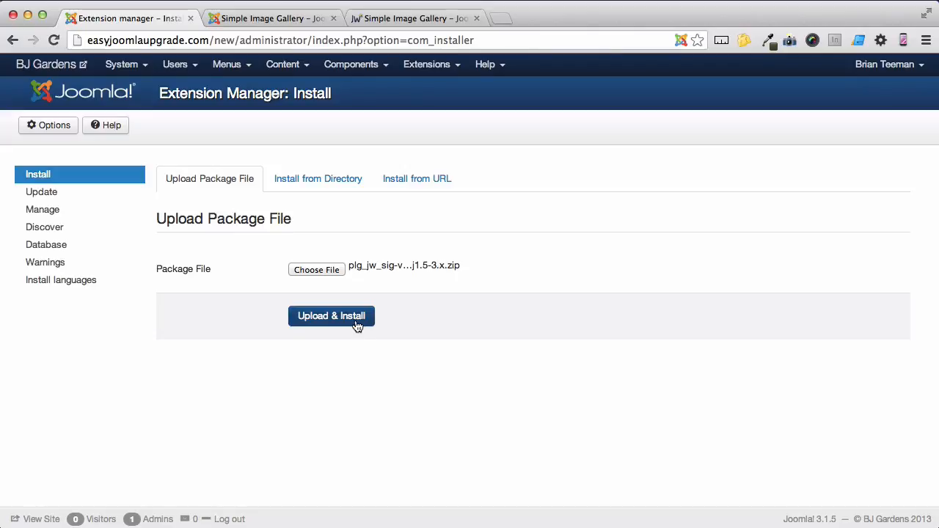
left_click(357, 326)
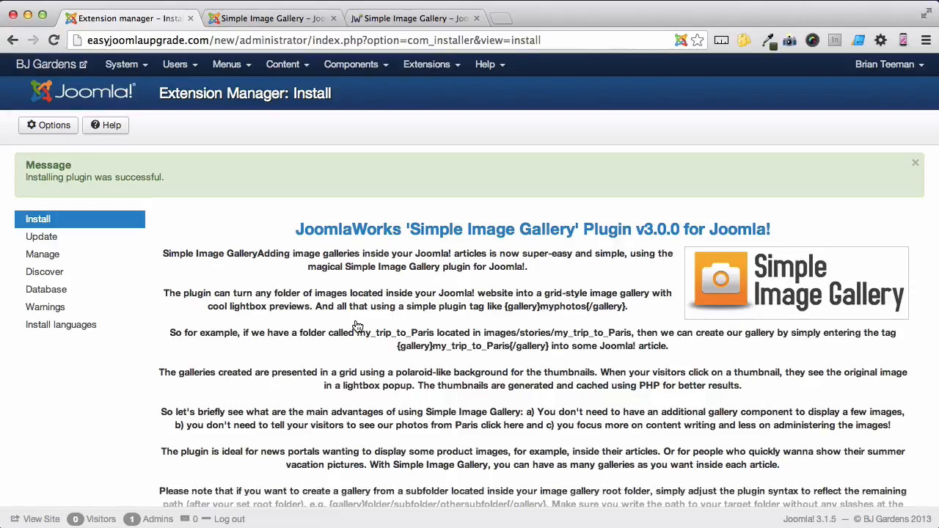
Enable the Simple Image Gallery (by JoomlaWorks) plug-in in the Plug-in Manager, then save and close it
left_click(436, 69)
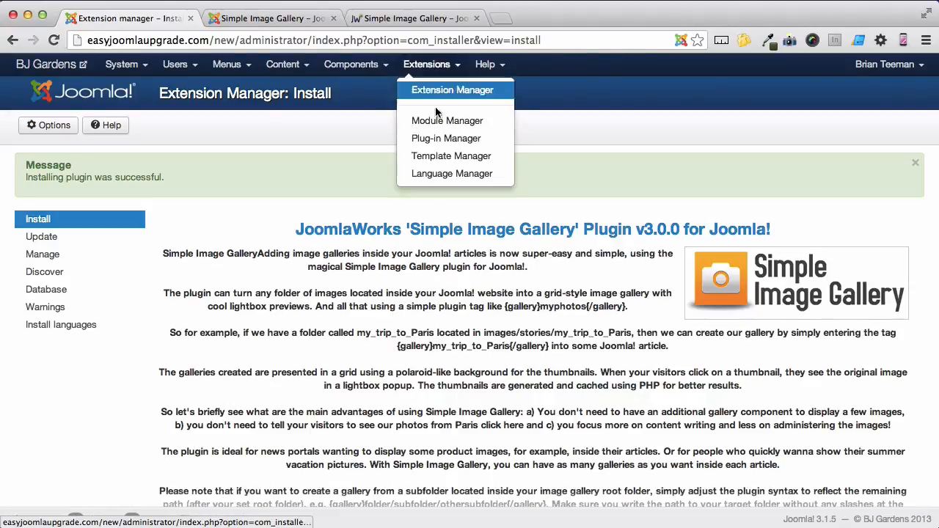
left_click(440, 137)
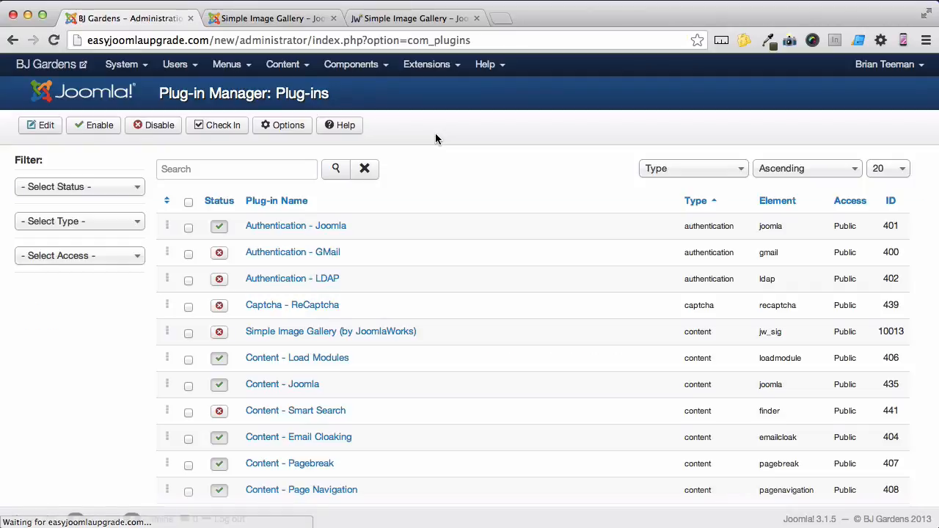
left_click(312, 332)
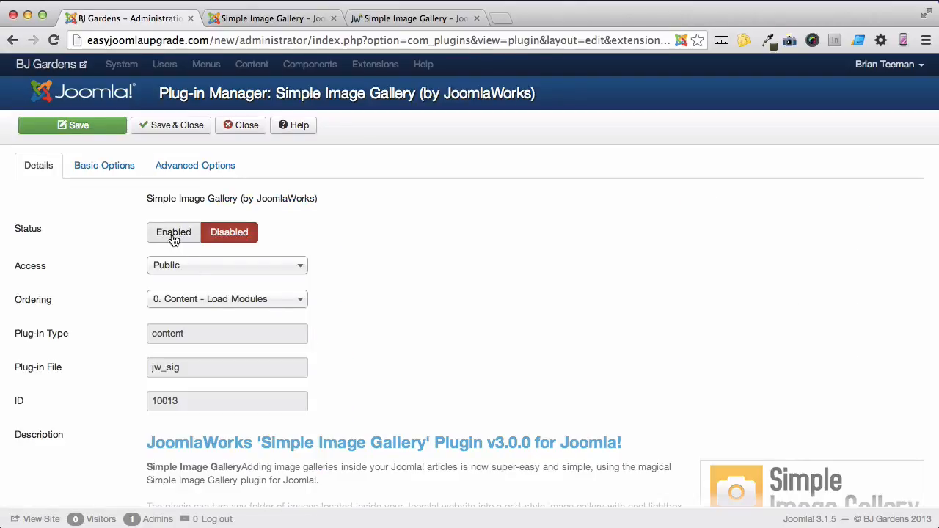
left_click(174, 233)
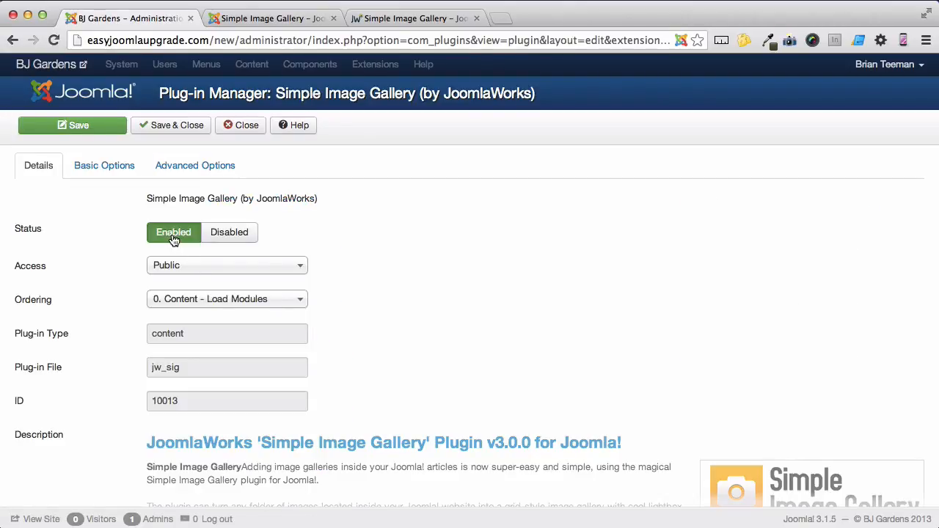
left_click(195, 127)
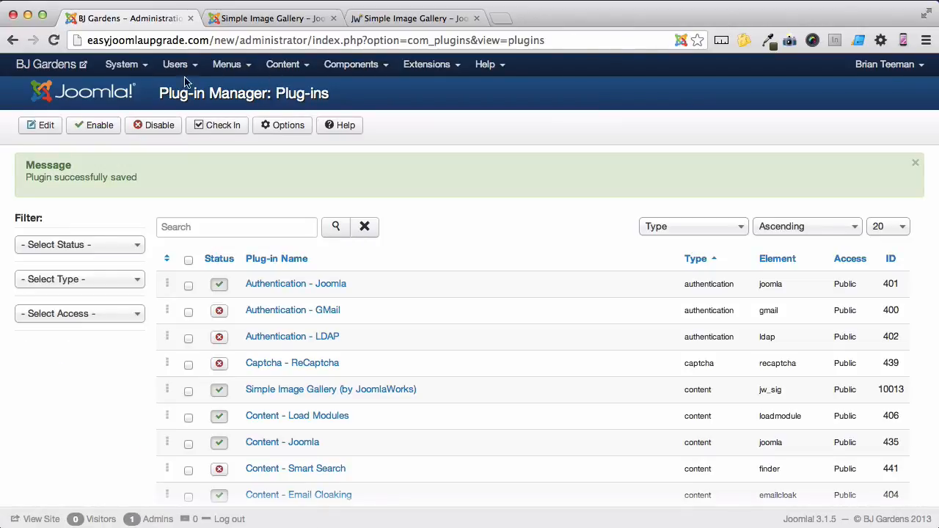
Check the Portfolio page on the live BJ Gardens site by browsing its gallery images in the enlarged view
left_click(67, 71)
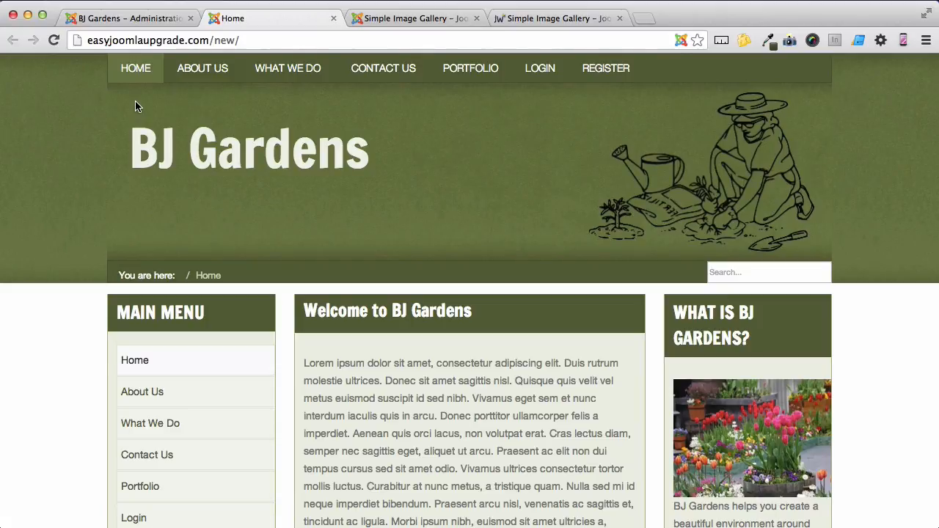
left_click(470, 74)
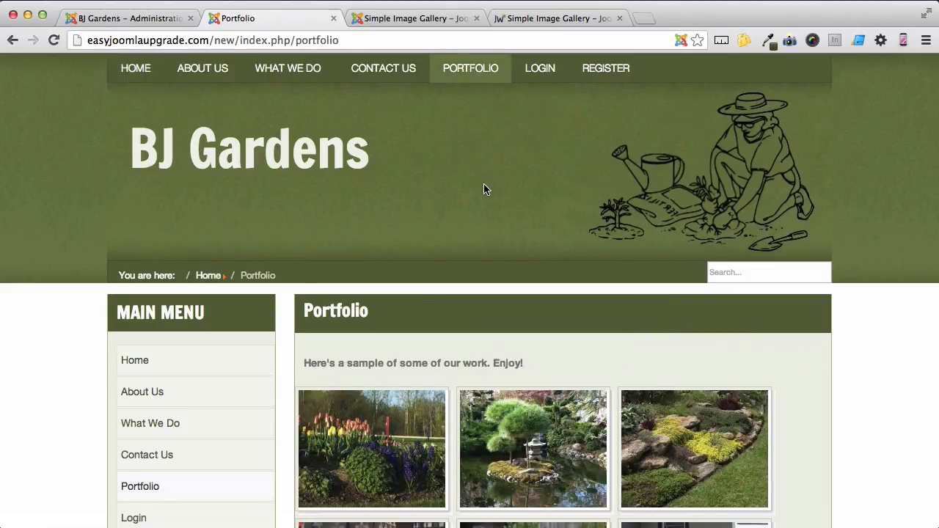
scroll(484, 188, "down", 5)
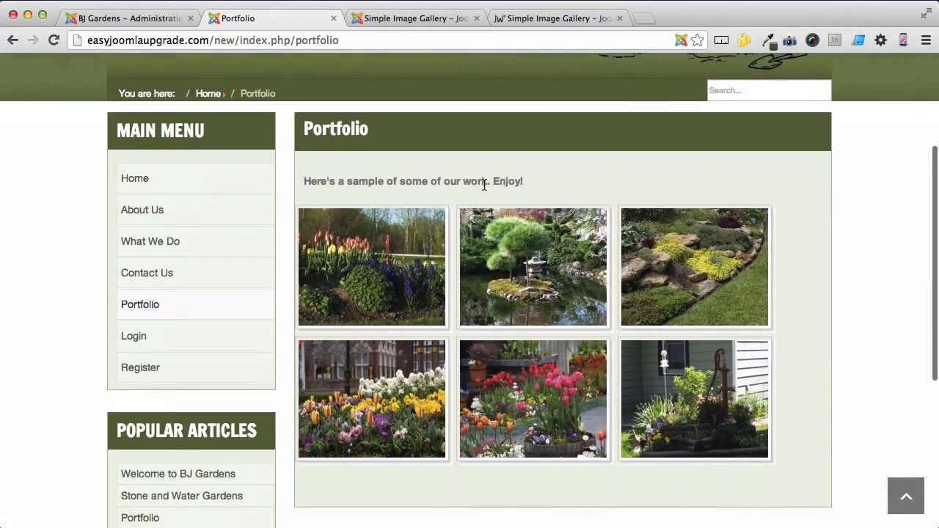
left_click(402, 255)
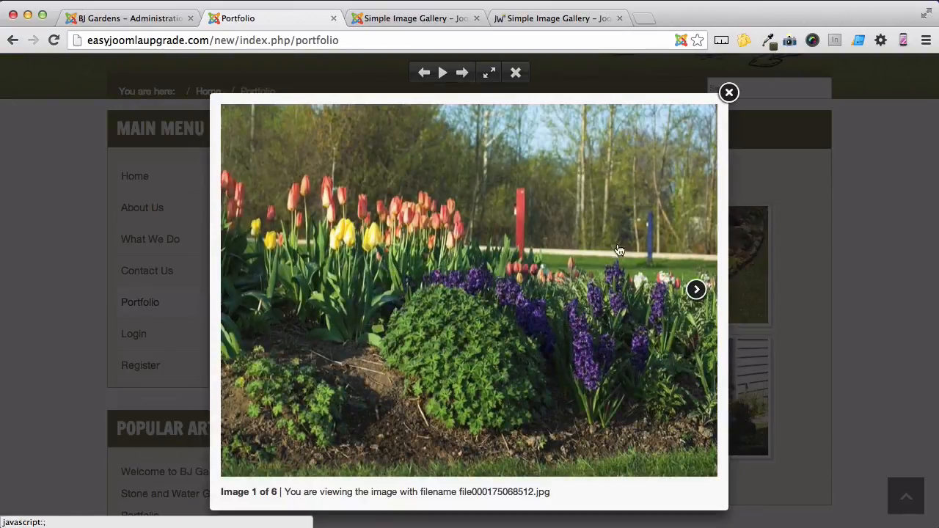
left_click(696, 288)
left_click(699, 291)
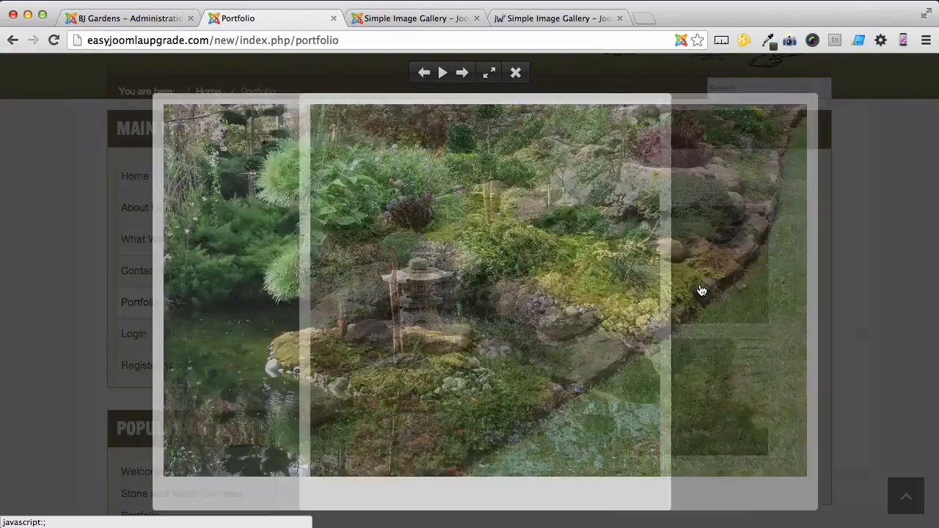
left_click(730, 94)
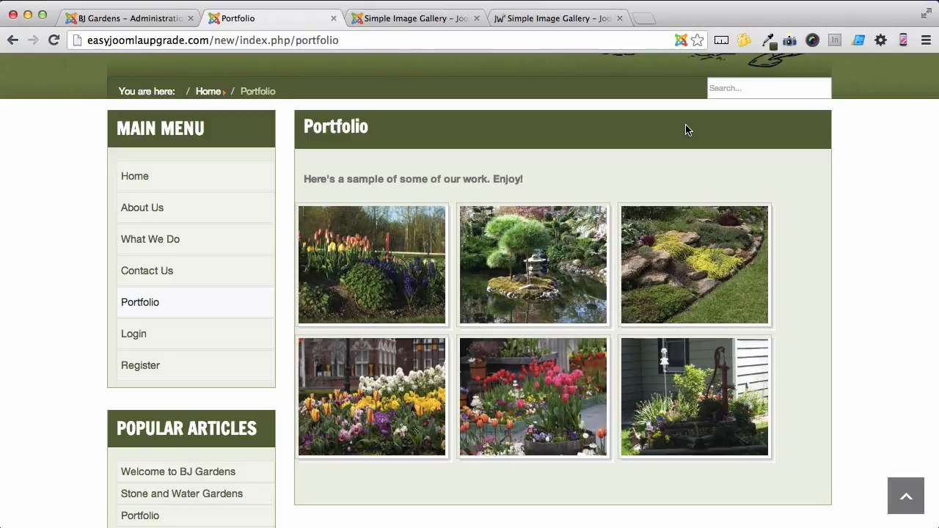
Switch to the Joomla! Extensions Directory and search it for mmslideshow
left_click(438, 21)
left_click(730, 71)
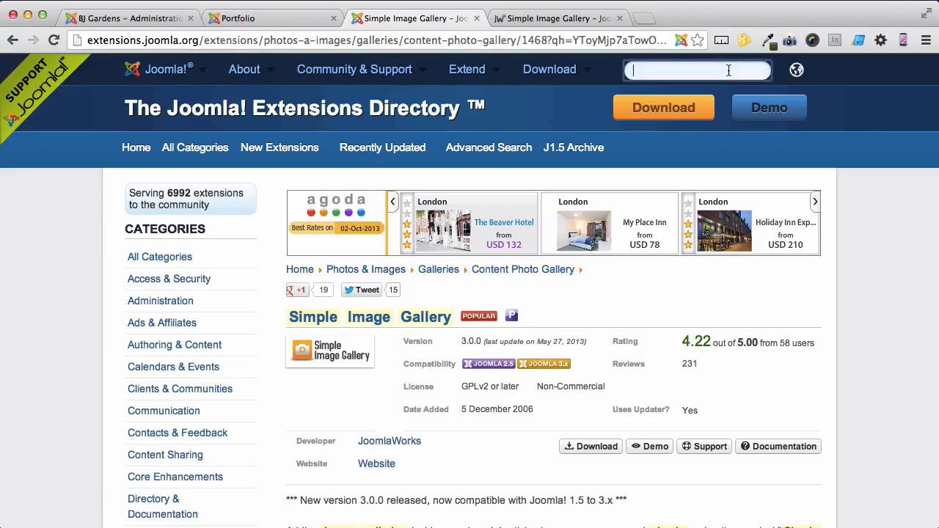
type("mmslideshow")
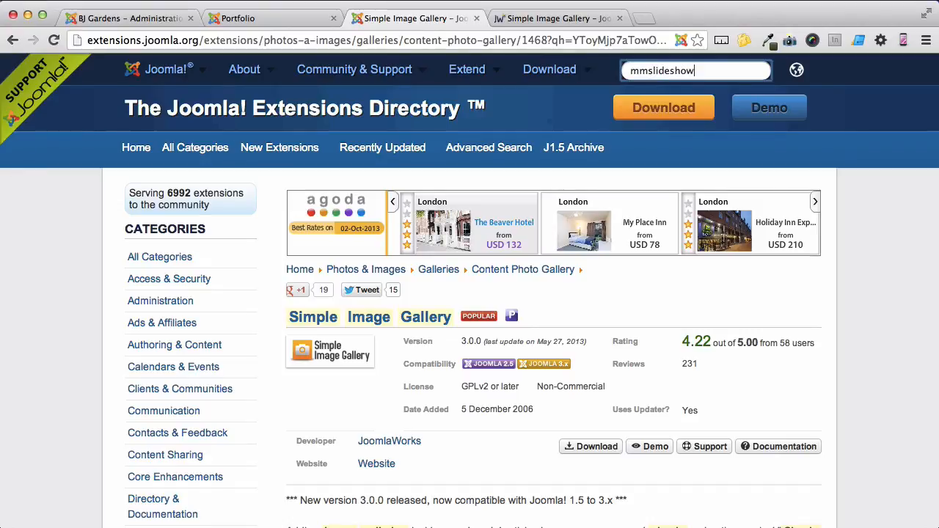
key("Return")
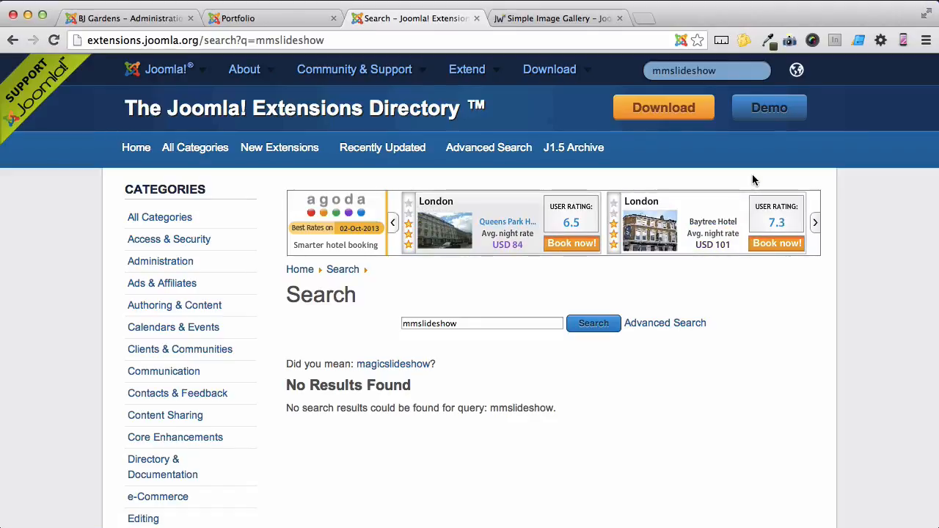
Shorten the extension search term to slideshow, run the search again and look over the first results
left_click_drag(416, 323, 401, 324)
key("BackSpace")
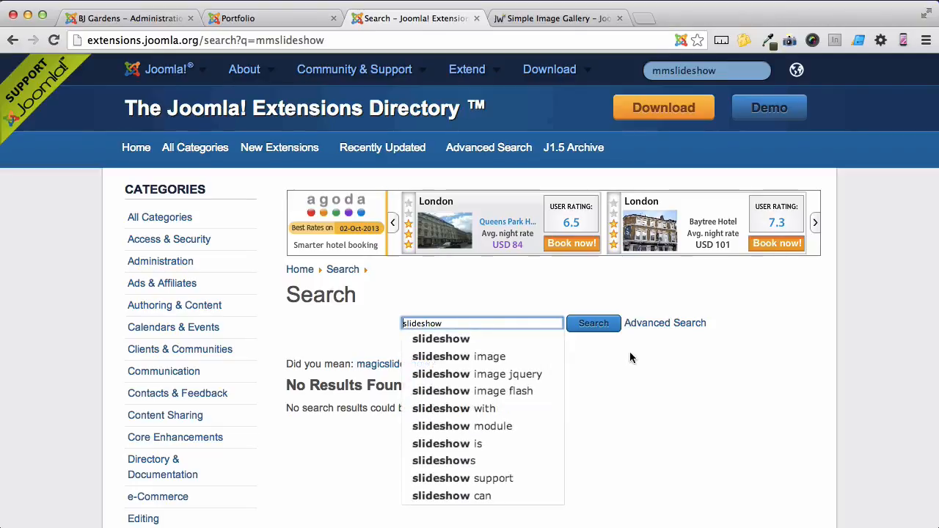
left_click(592, 324)
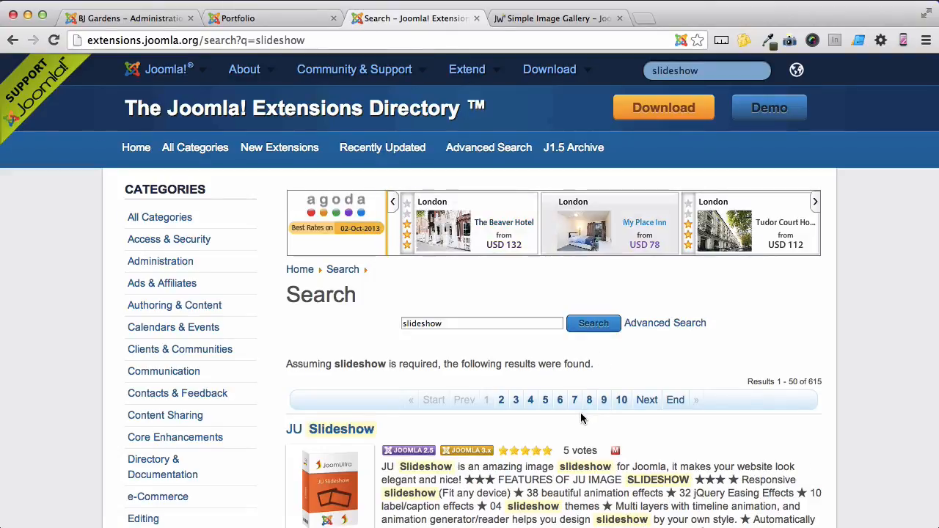
scroll(580, 418, "down", 2)
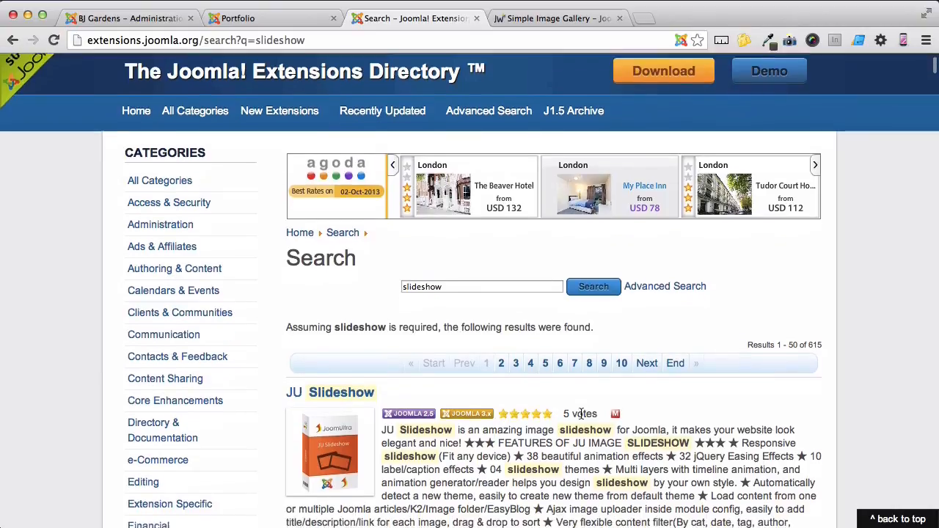
scroll(581, 414, "down", 4)
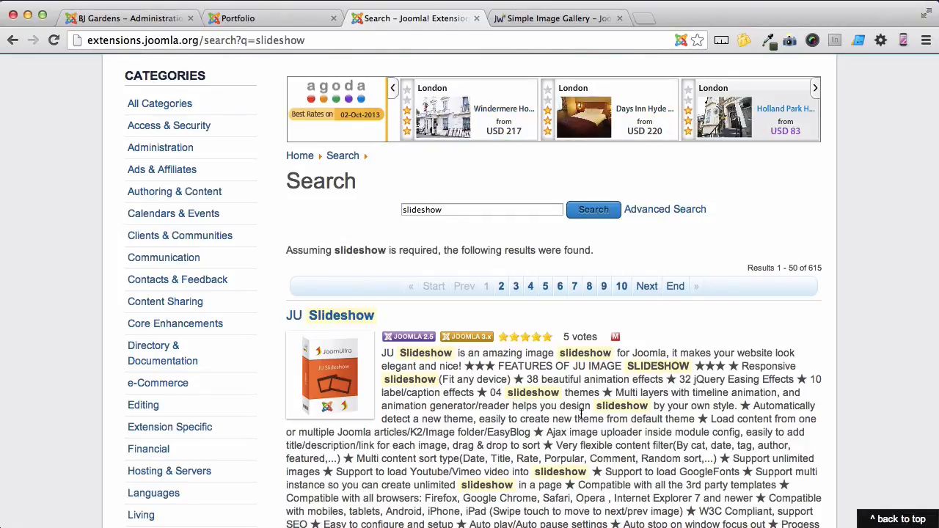
Upload and install the package mod_reslider.zip from the Desktop in the BJ Gardens administration's Extension Manager
left_click(135, 20)
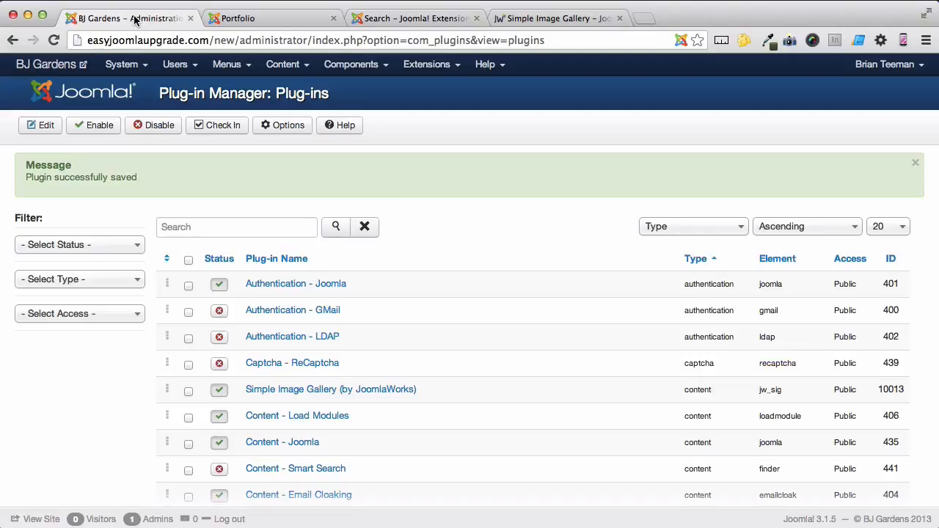
left_click(427, 65)
left_click(441, 90)
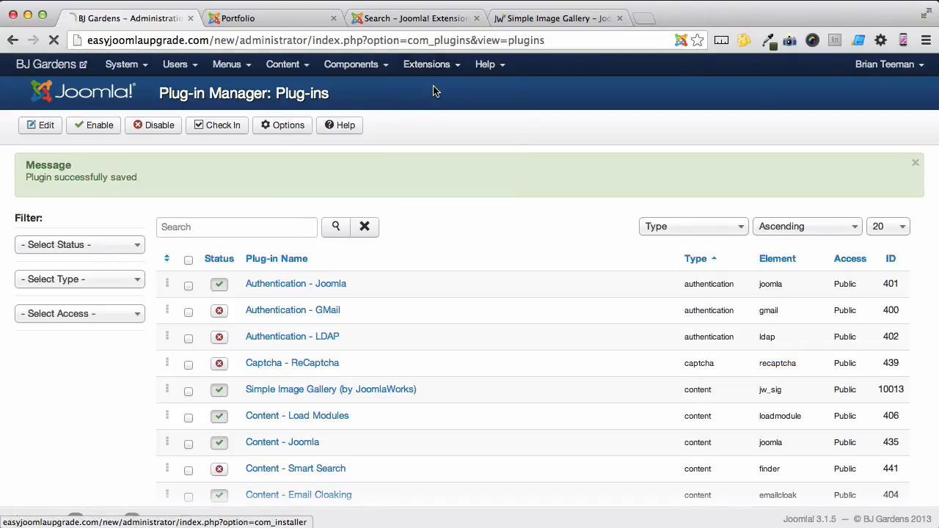
left_click(323, 270)
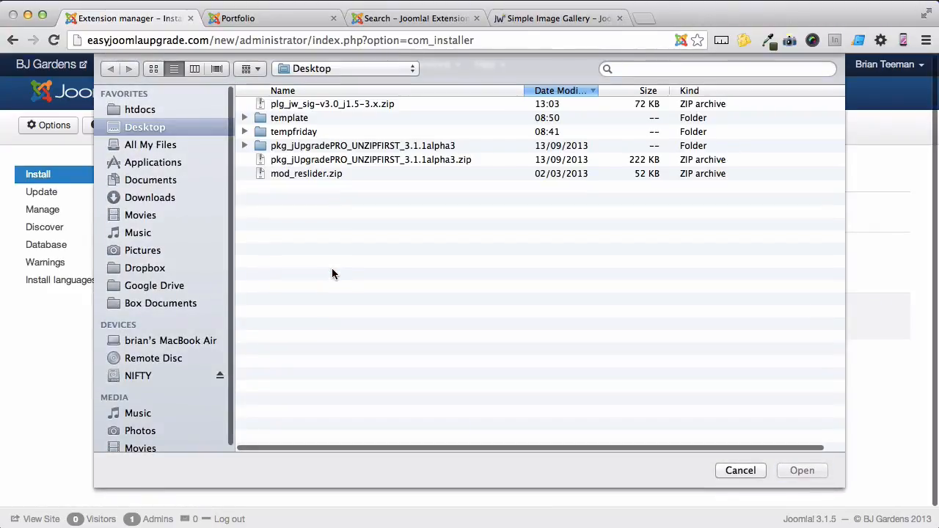
left_click(327, 173)
left_click(801, 469)
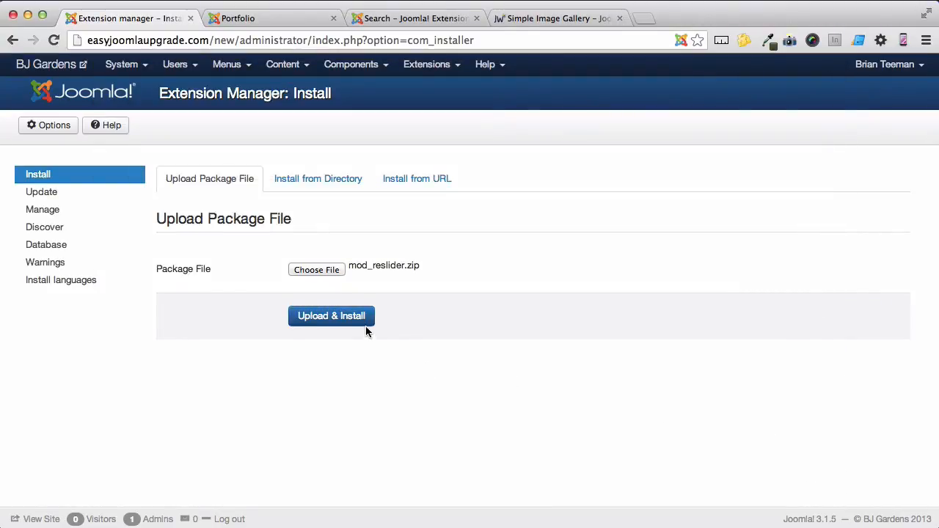
left_click(366, 327)
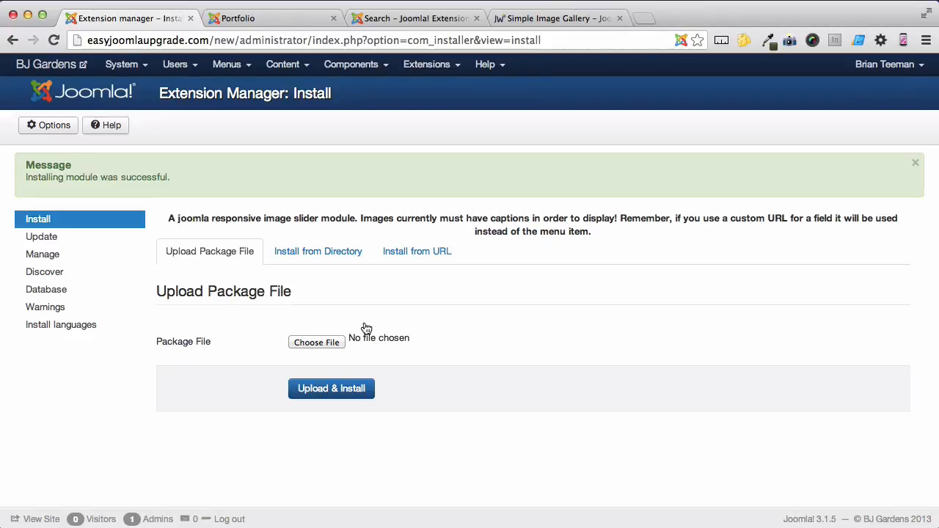
Open the Code7 Responsive Slider module from the Module Manager and set its title to hidden
left_click(427, 64)
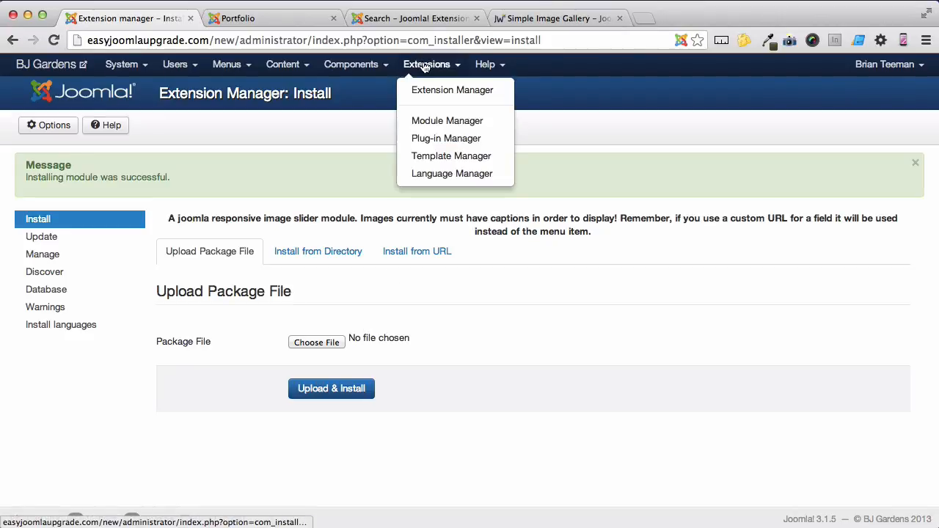
left_click(427, 120)
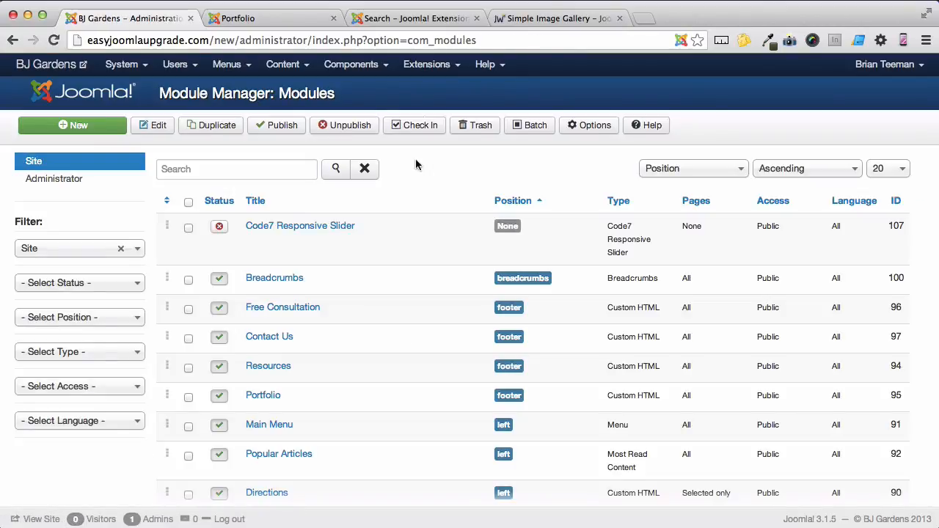
mouse_move(352, 243)
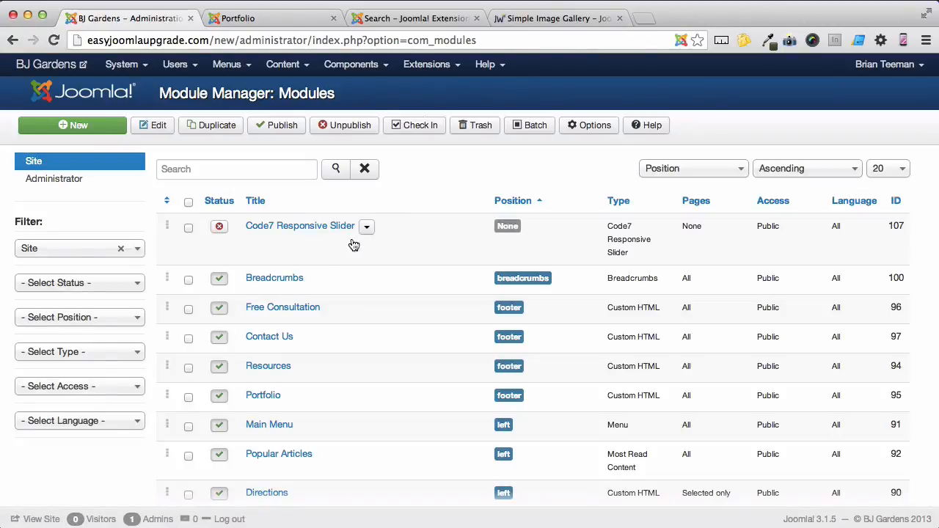
left_click(303, 233)
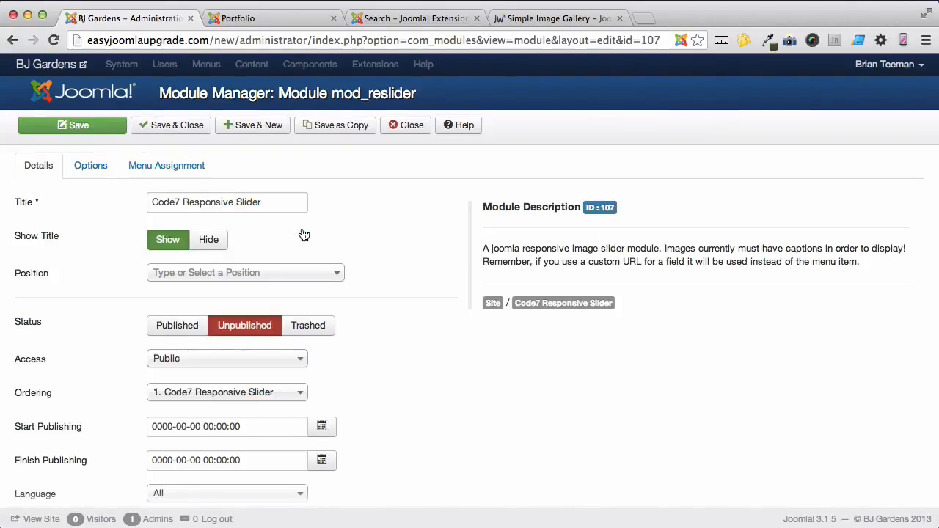
left_click(213, 241)
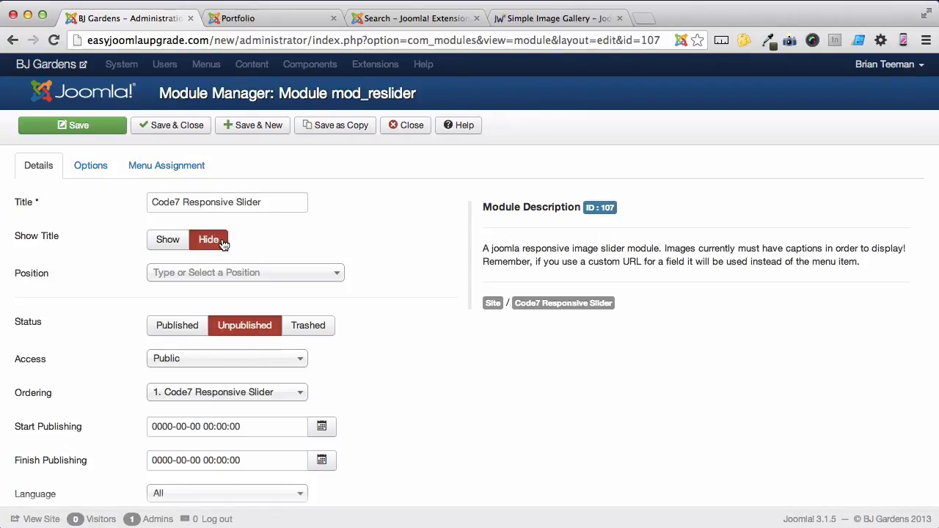
Assign the slider module to the Slideshow [slideshow] position of My_template and set its status to Published
left_click(273, 277)
scroll(264, 352, "down", 5)
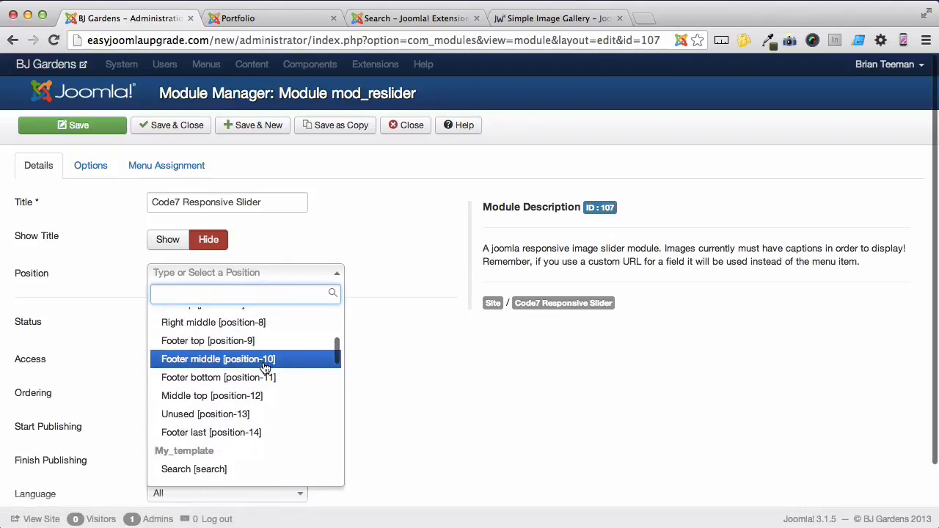
scroll(264, 367, "down", 3)
left_click(258, 396)
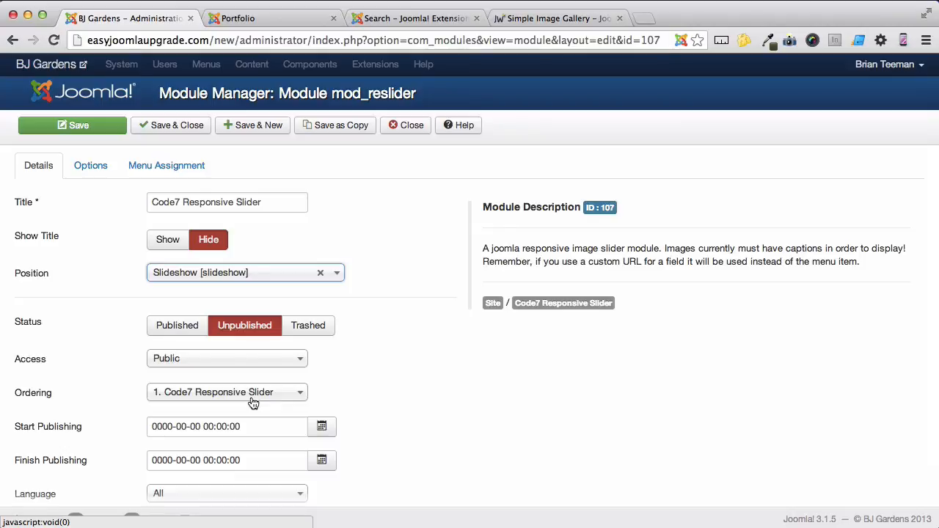
left_click(185, 334)
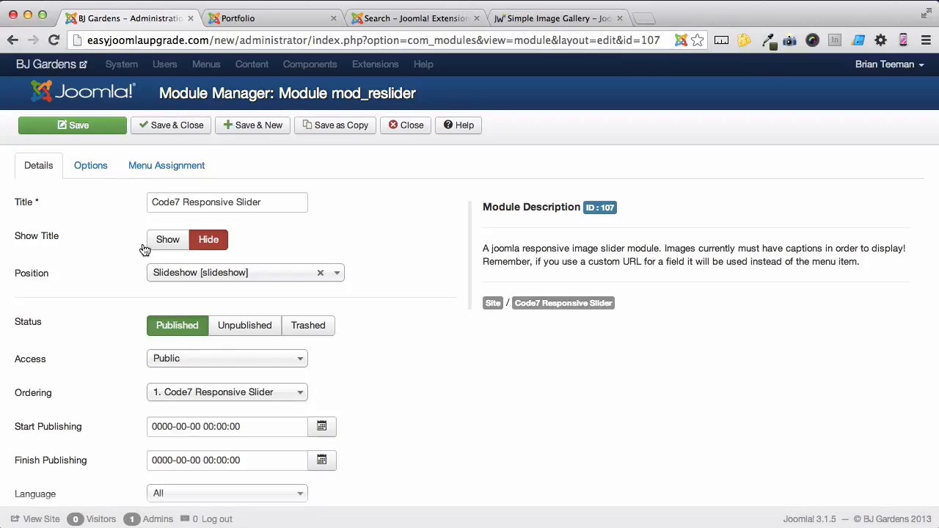
Set Image 1 in the slider's image options to the file000118… picture from the stories/slideshow folder
left_click(106, 169)
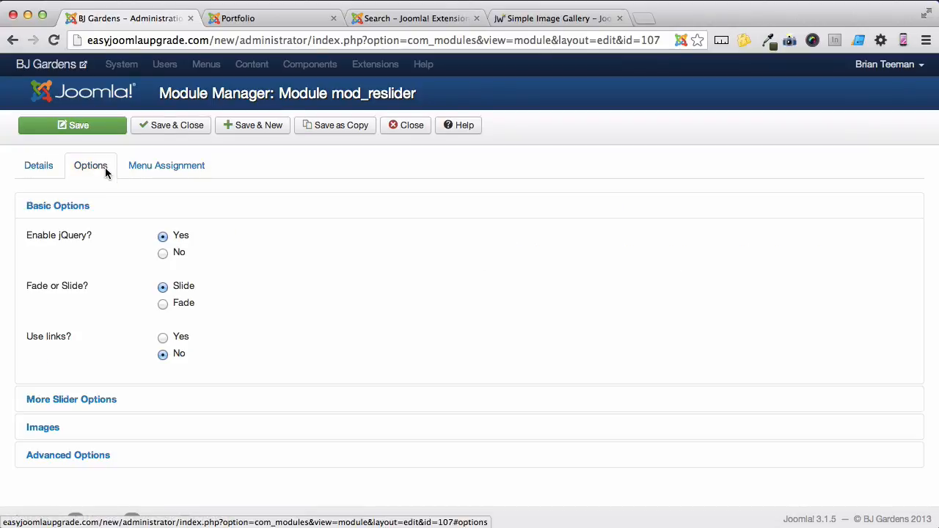
left_click(63, 429)
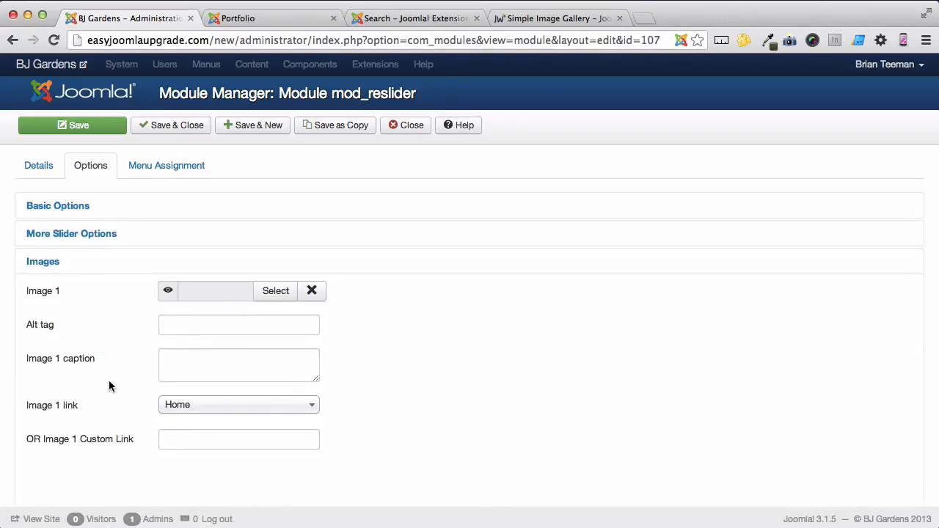
left_click(276, 293)
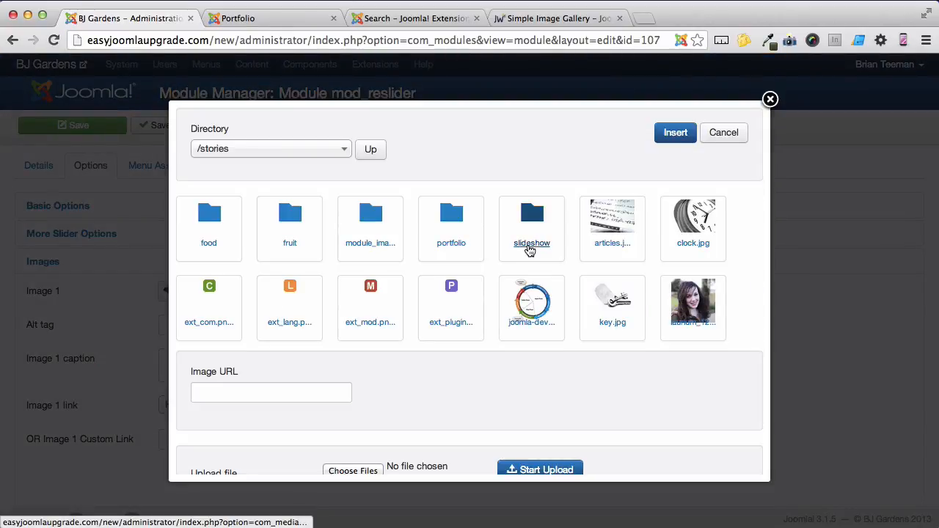
left_click(530, 246)
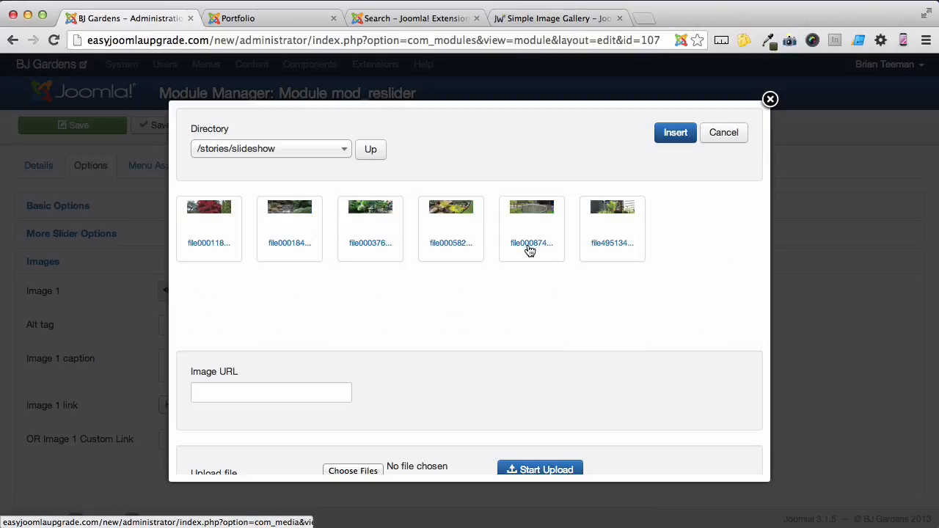
left_click(218, 215)
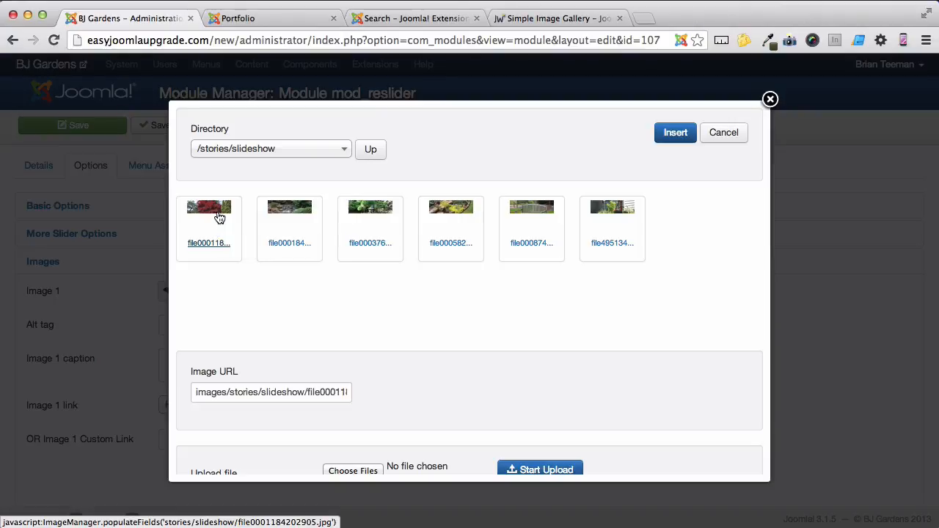
left_click(673, 133)
Set Image 2 of the slider to the file000184… picture from the stories/slideshow folder
scroll(513, 311, "down", 5)
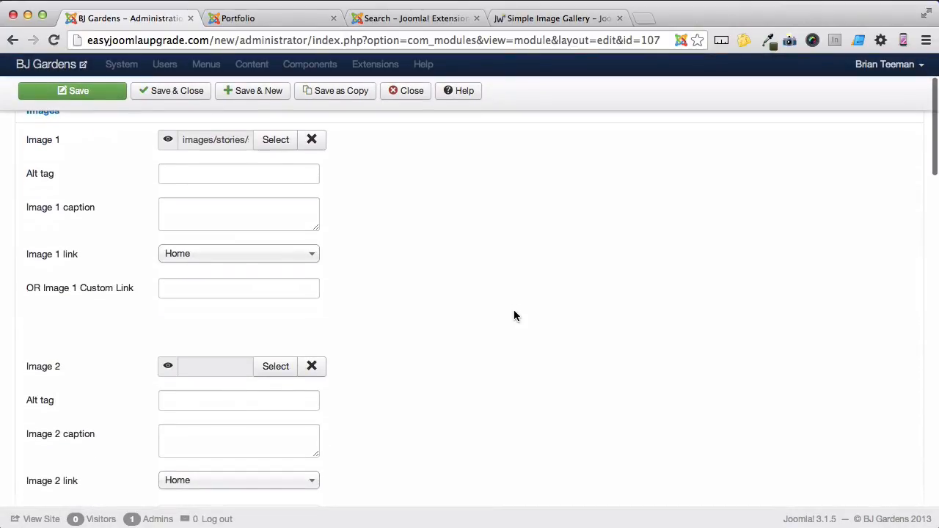
left_click(285, 369)
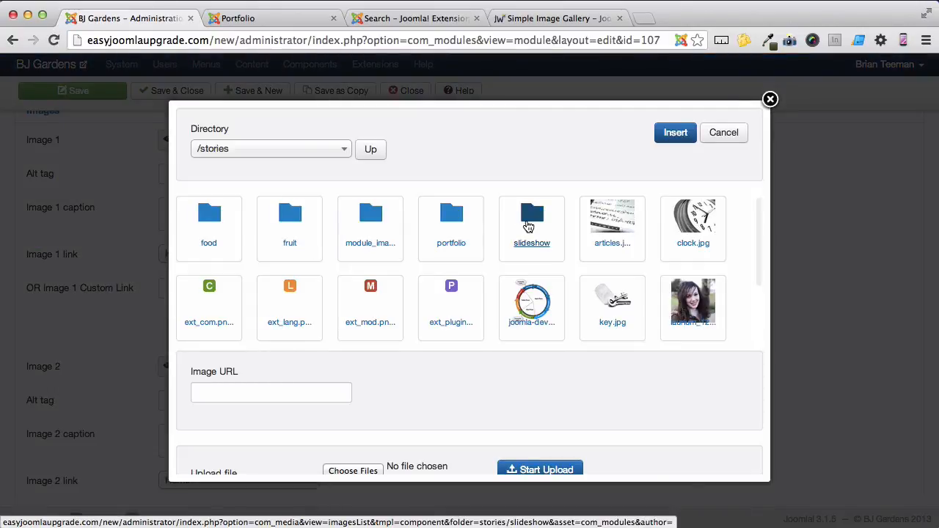
left_click(530, 224)
left_click(286, 220)
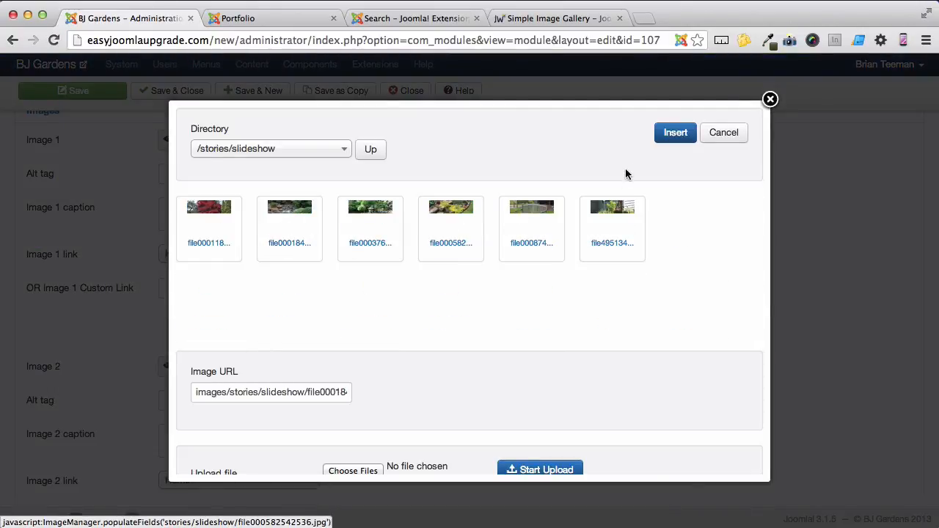
left_click(675, 133)
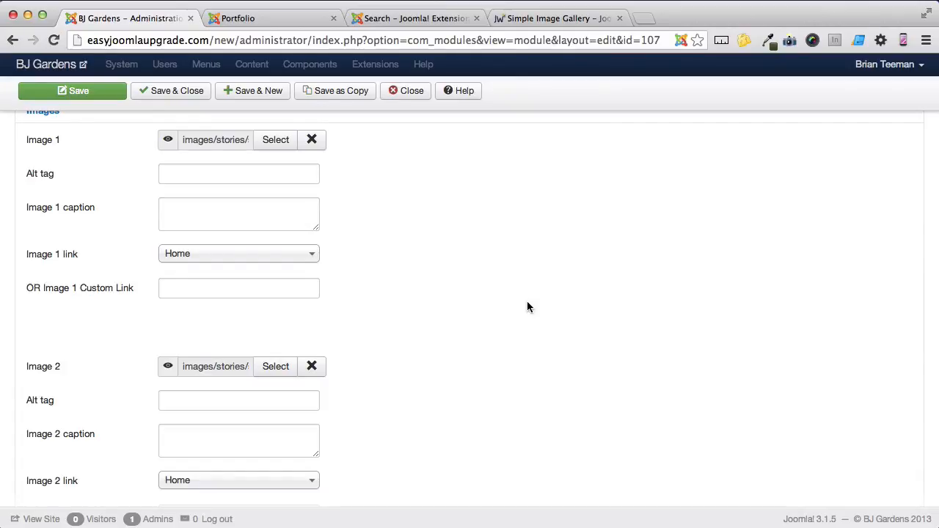
Assign the slider module only to the Home page of the Main Menu, then save and close it
scroll(526, 302, "up", 4)
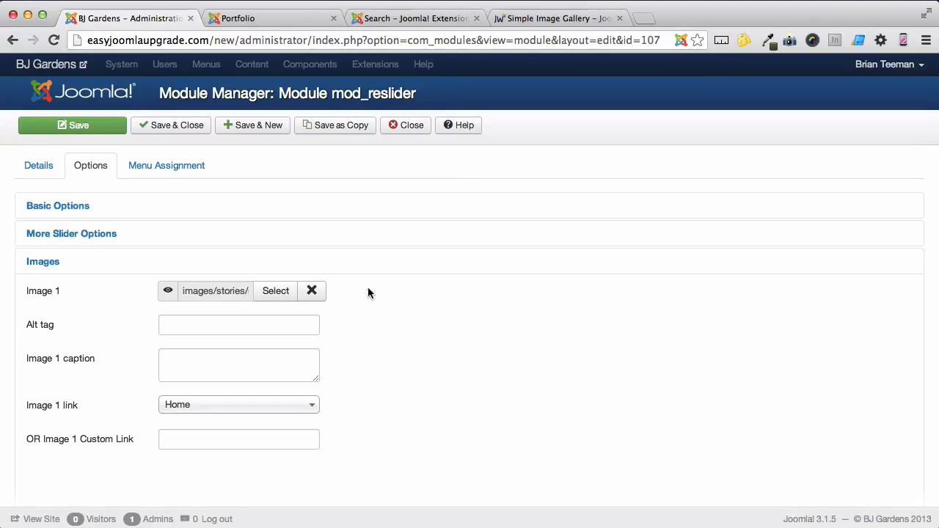
left_click(199, 173)
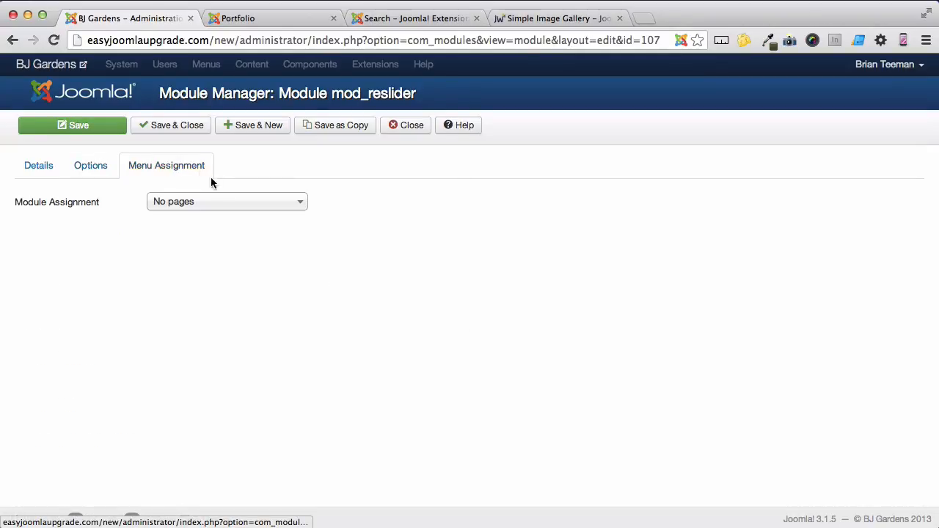
left_click(222, 201)
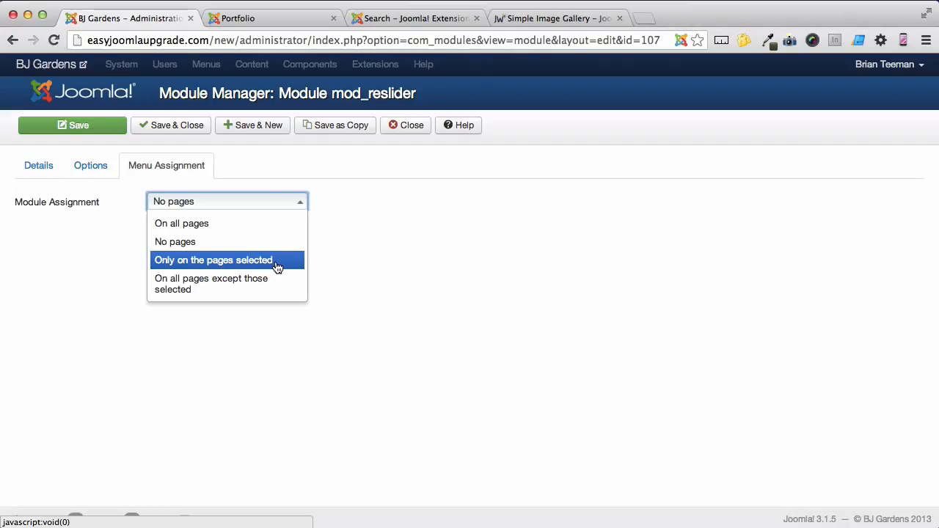
left_click(277, 265)
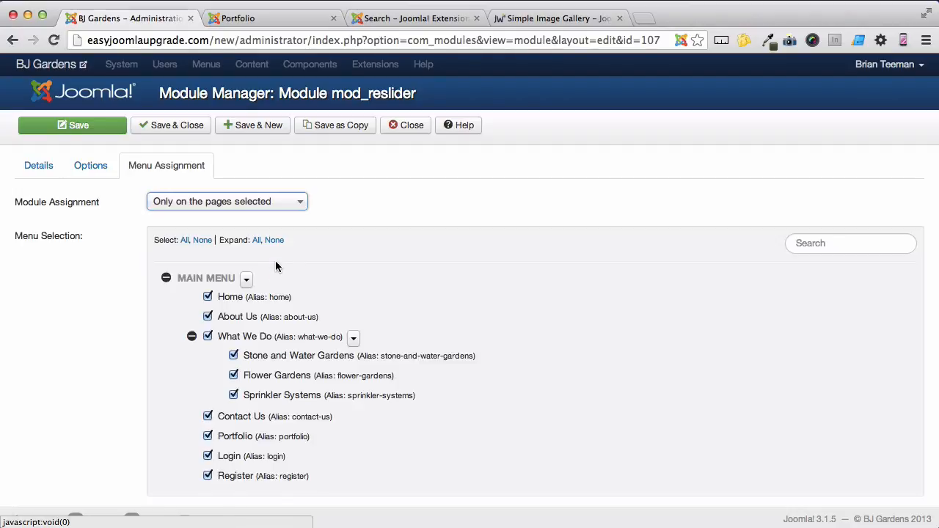
scroll(277, 266, "down", 1)
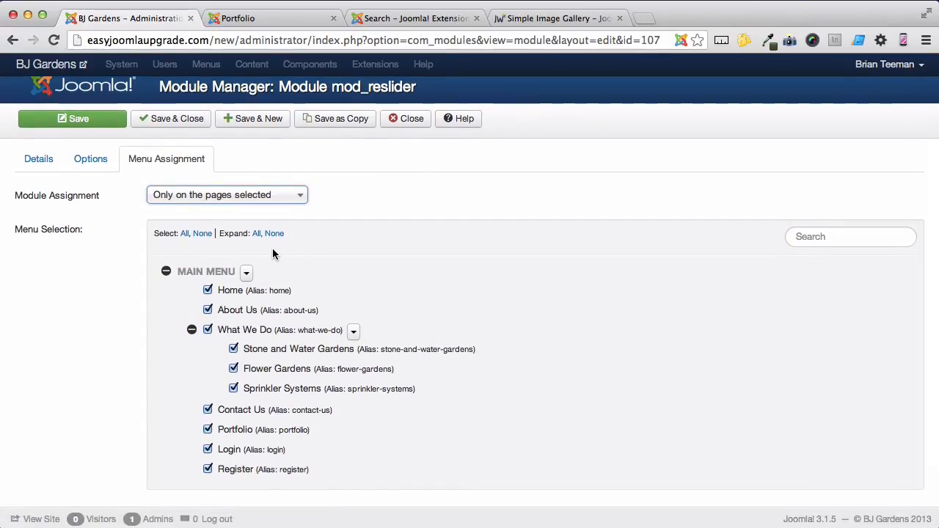
left_click(204, 236)
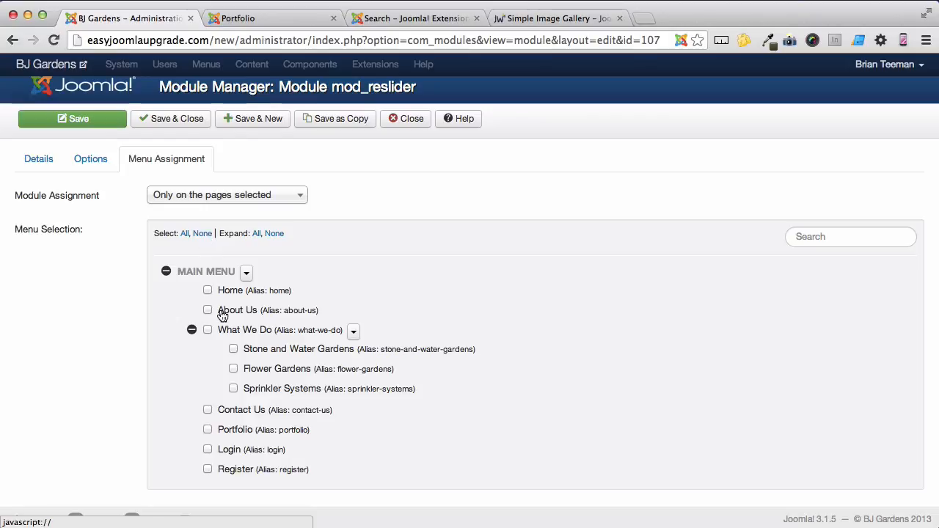
left_click(209, 291)
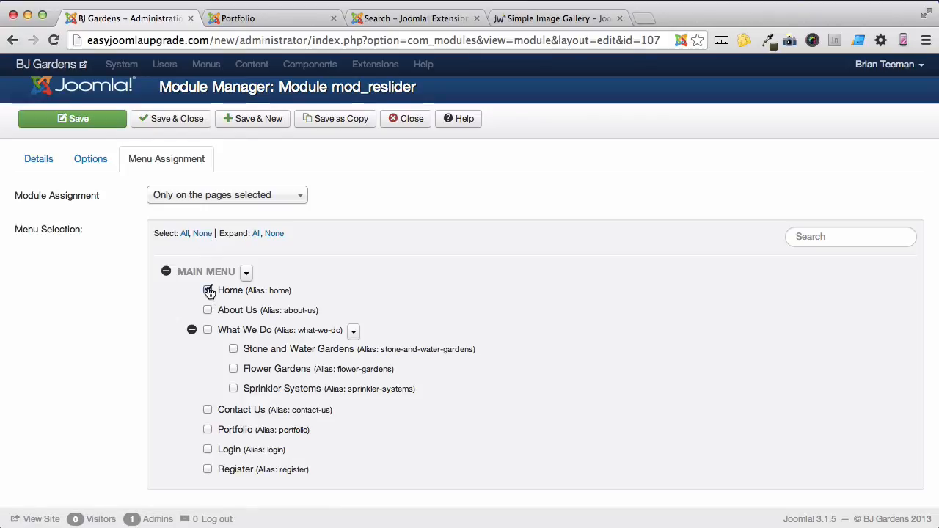
left_click(185, 125)
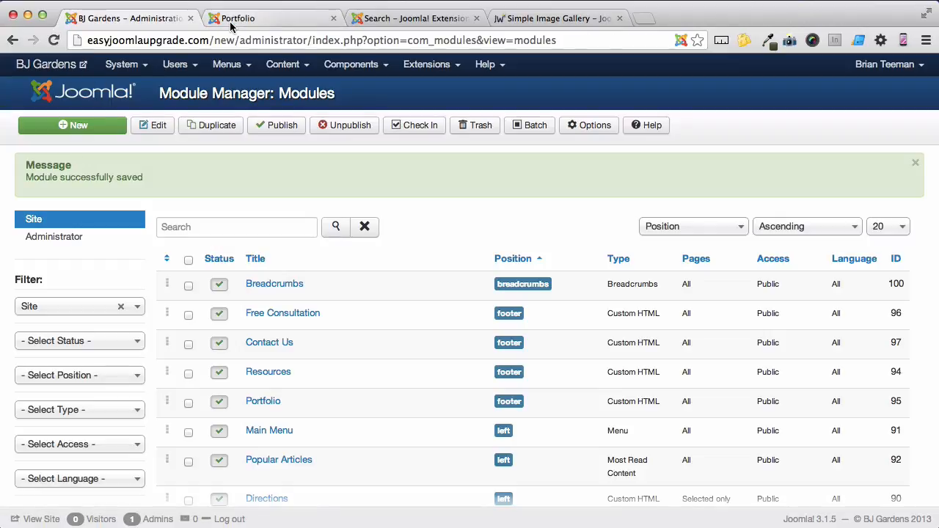
Check the slideshow on the Home page of the live BJ Gardens site
left_click(279, 22)
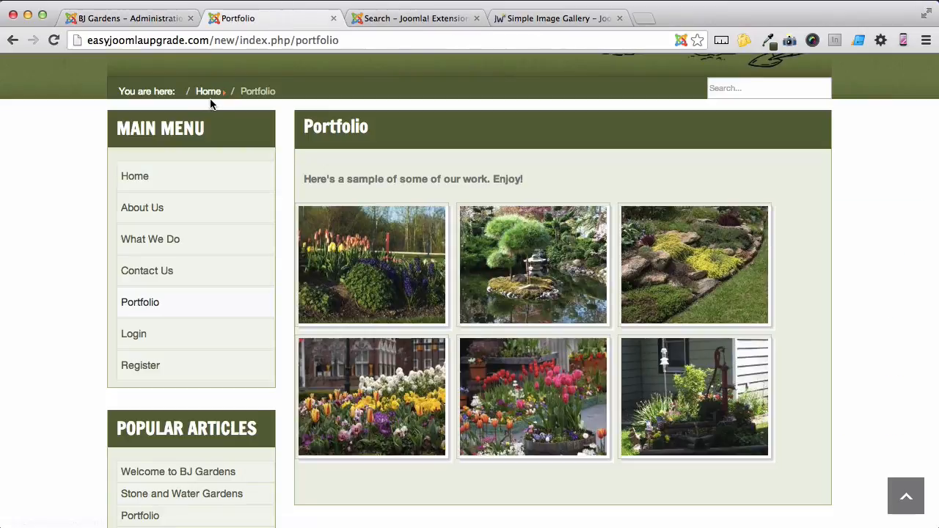
left_click(146, 178)
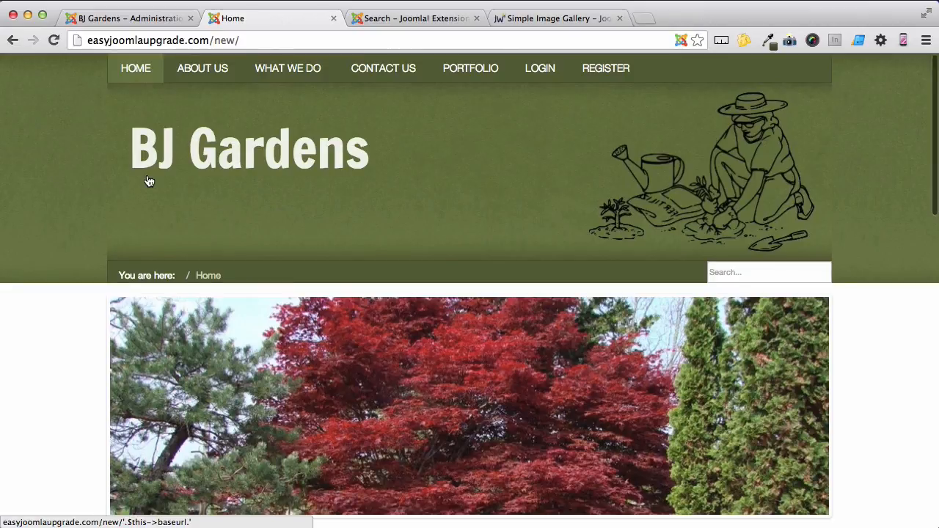
scroll(147, 179, "down", 3)
scroll(147, 179, "down", 2)
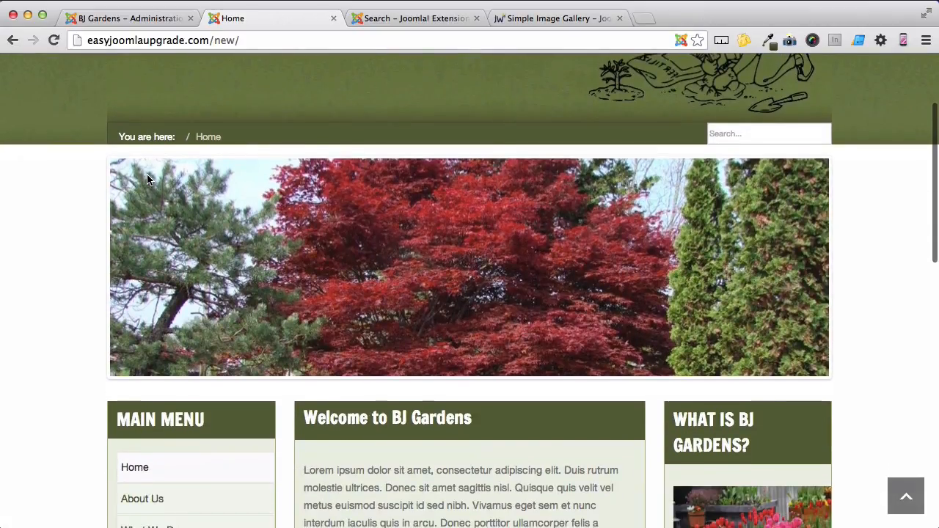